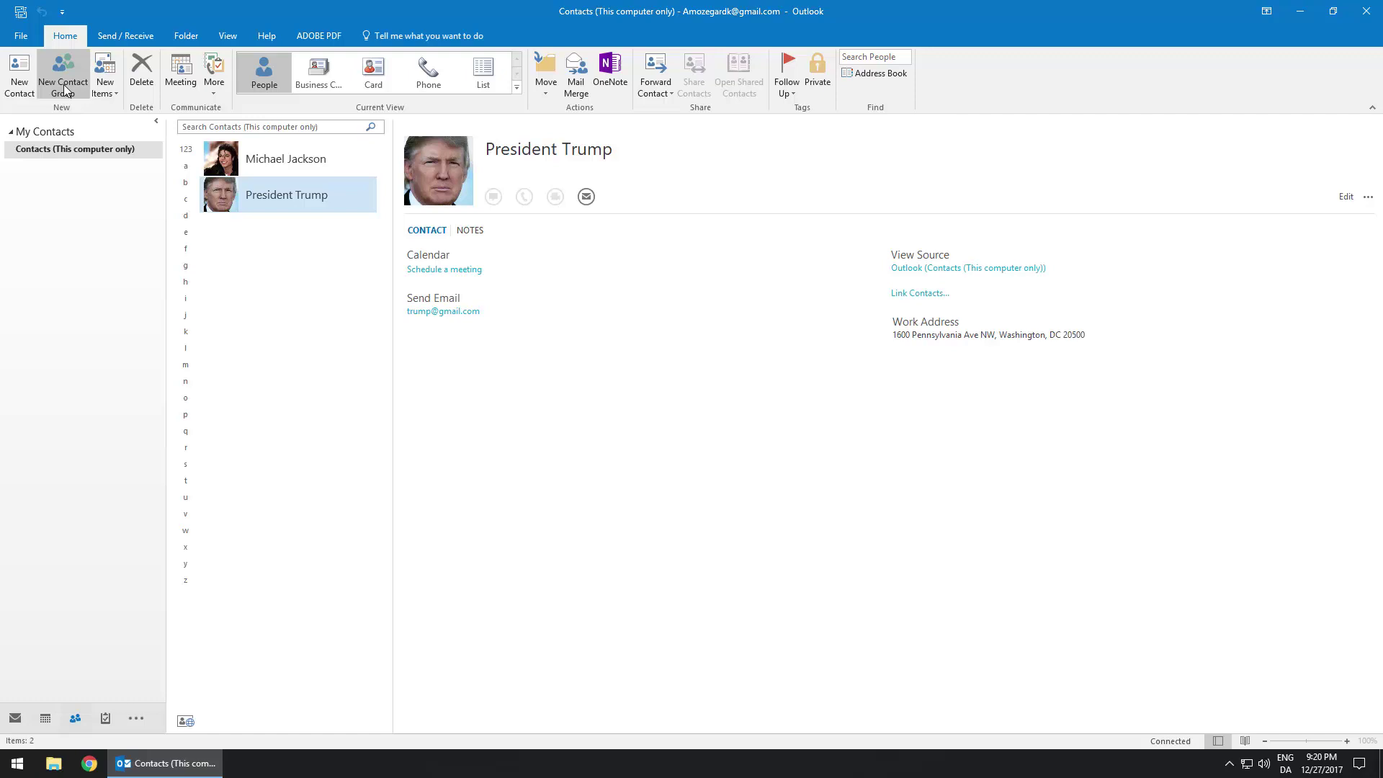
# Create a new contact group named American
pyautogui.click(64, 90)
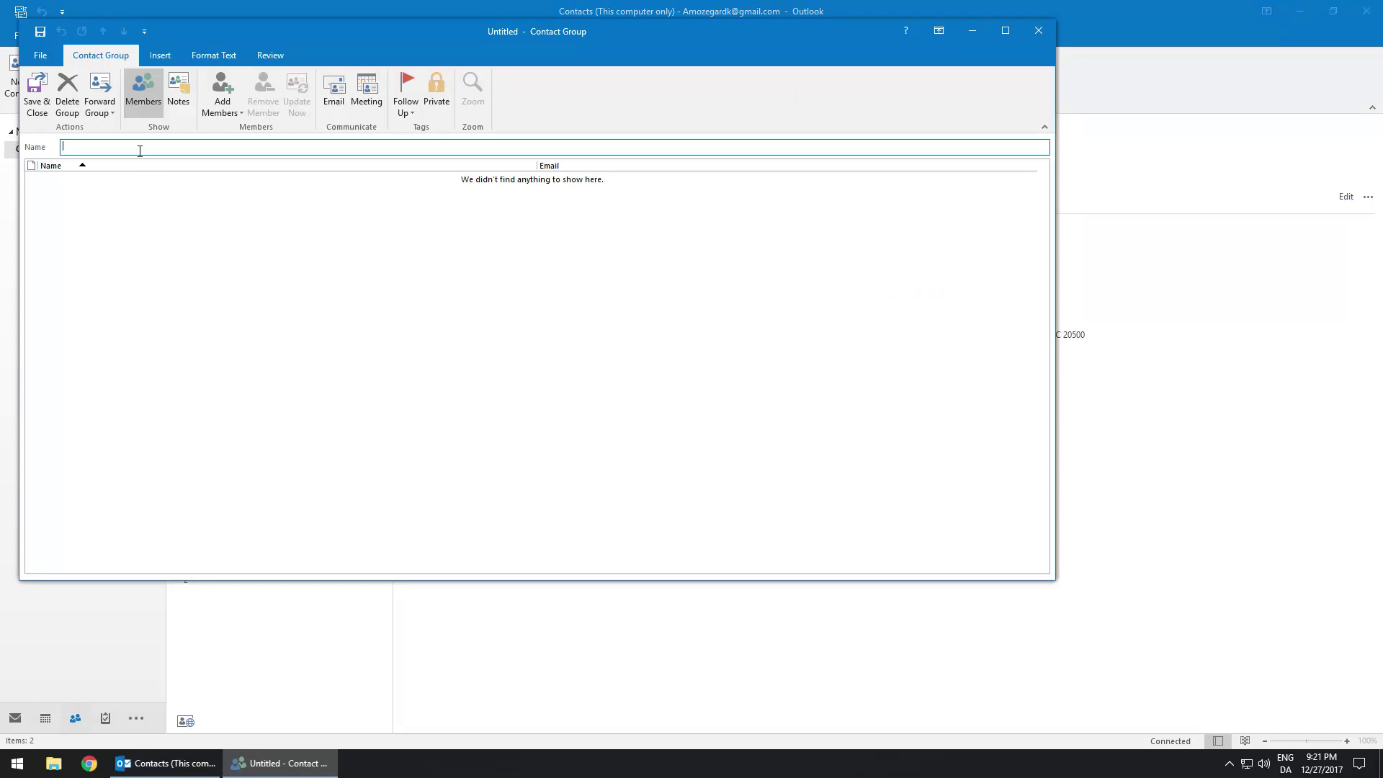
pyautogui.write('American')
pyautogui.click(232, 117)
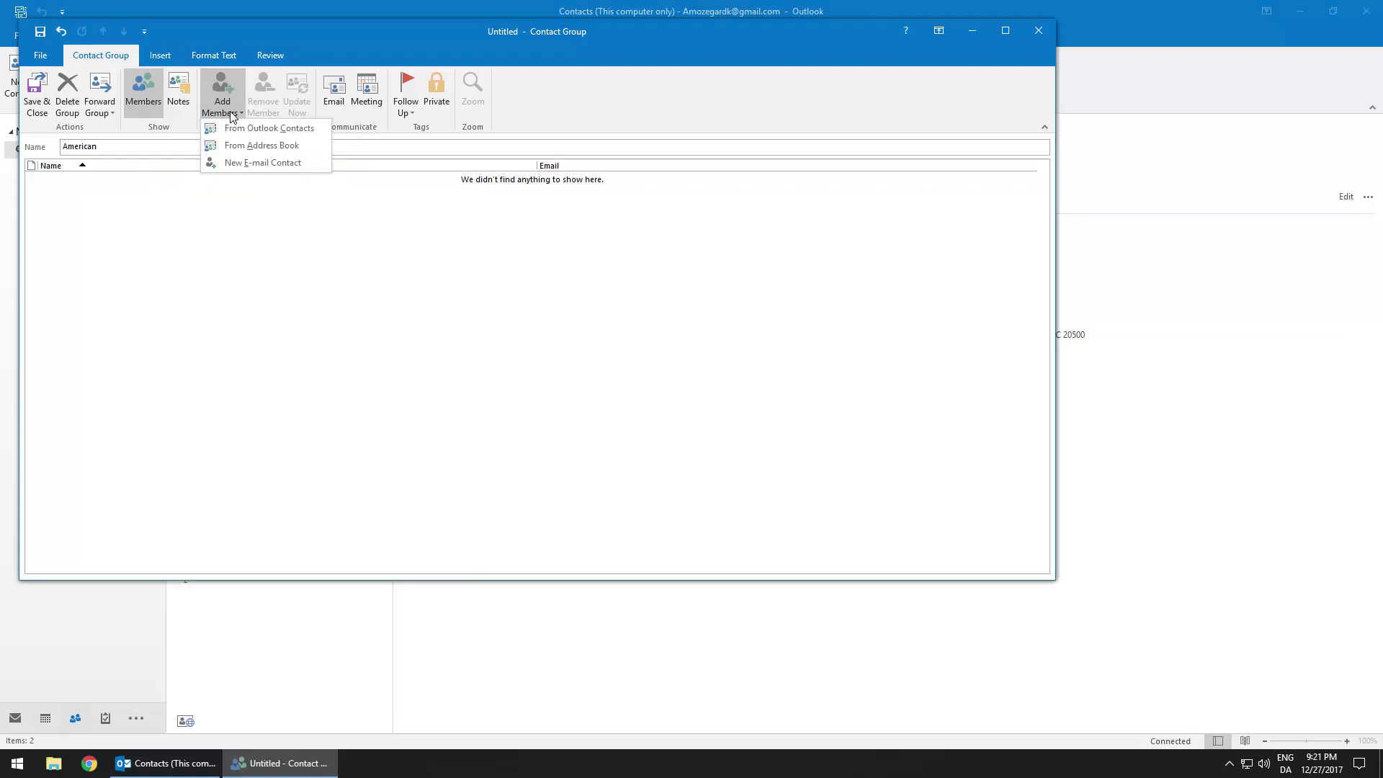
pyautogui.click(261, 163)
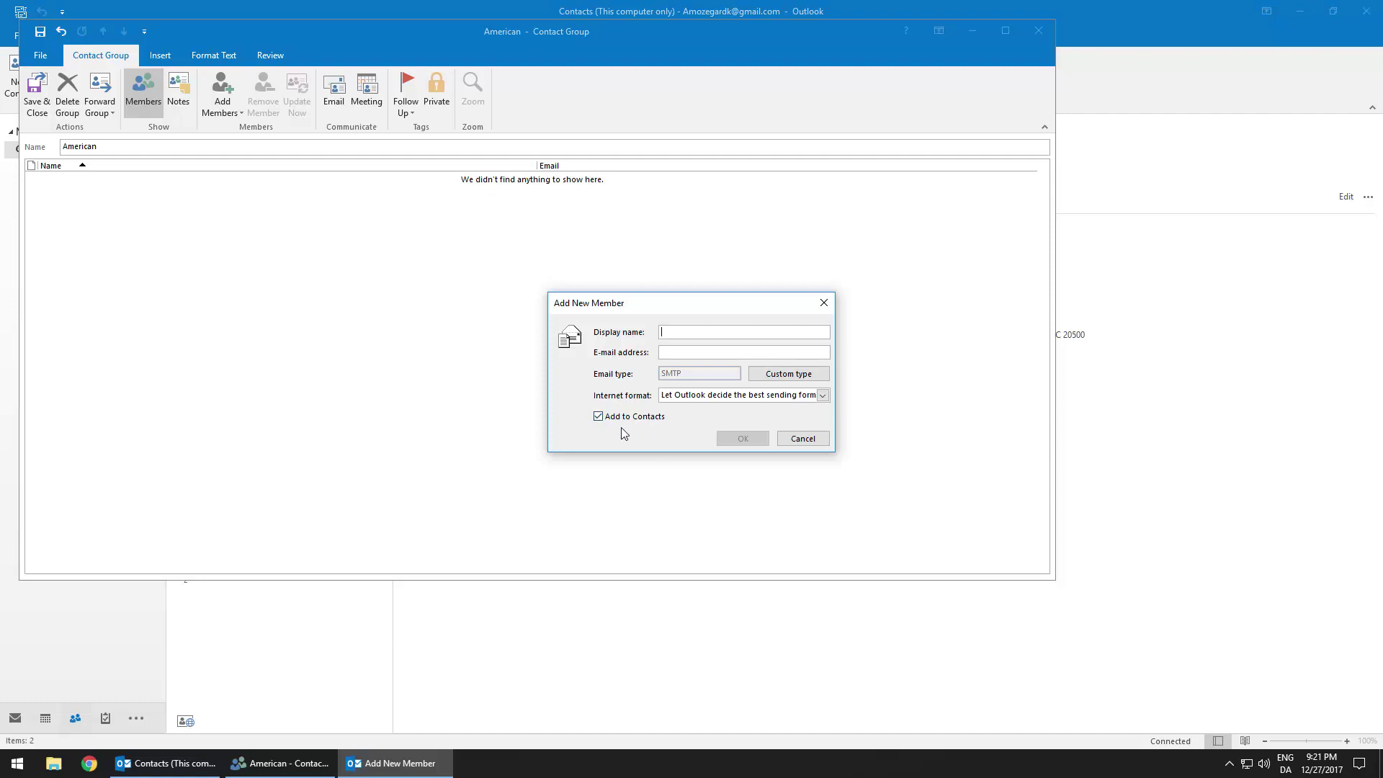
pyautogui.click(803, 439)
pyautogui.click(229, 110)
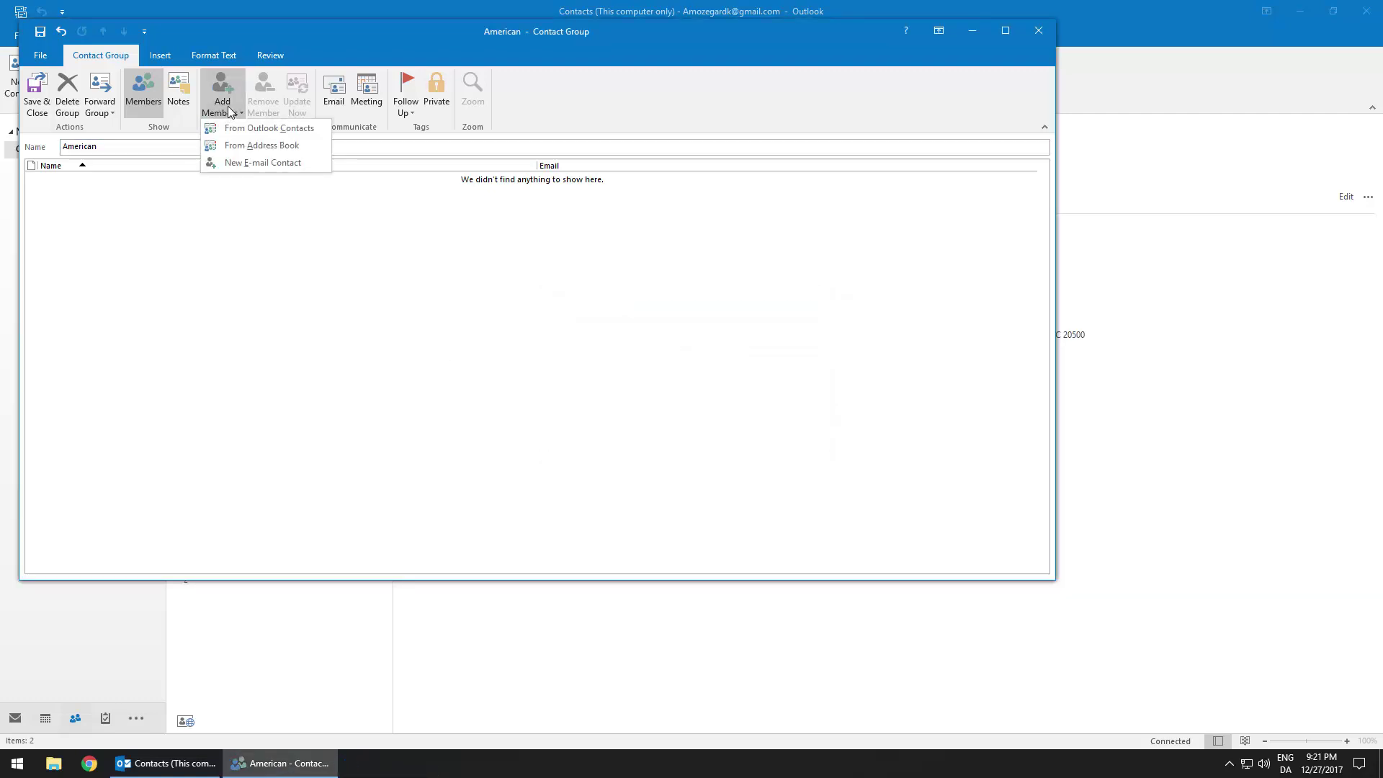
pyautogui.click(254, 149)
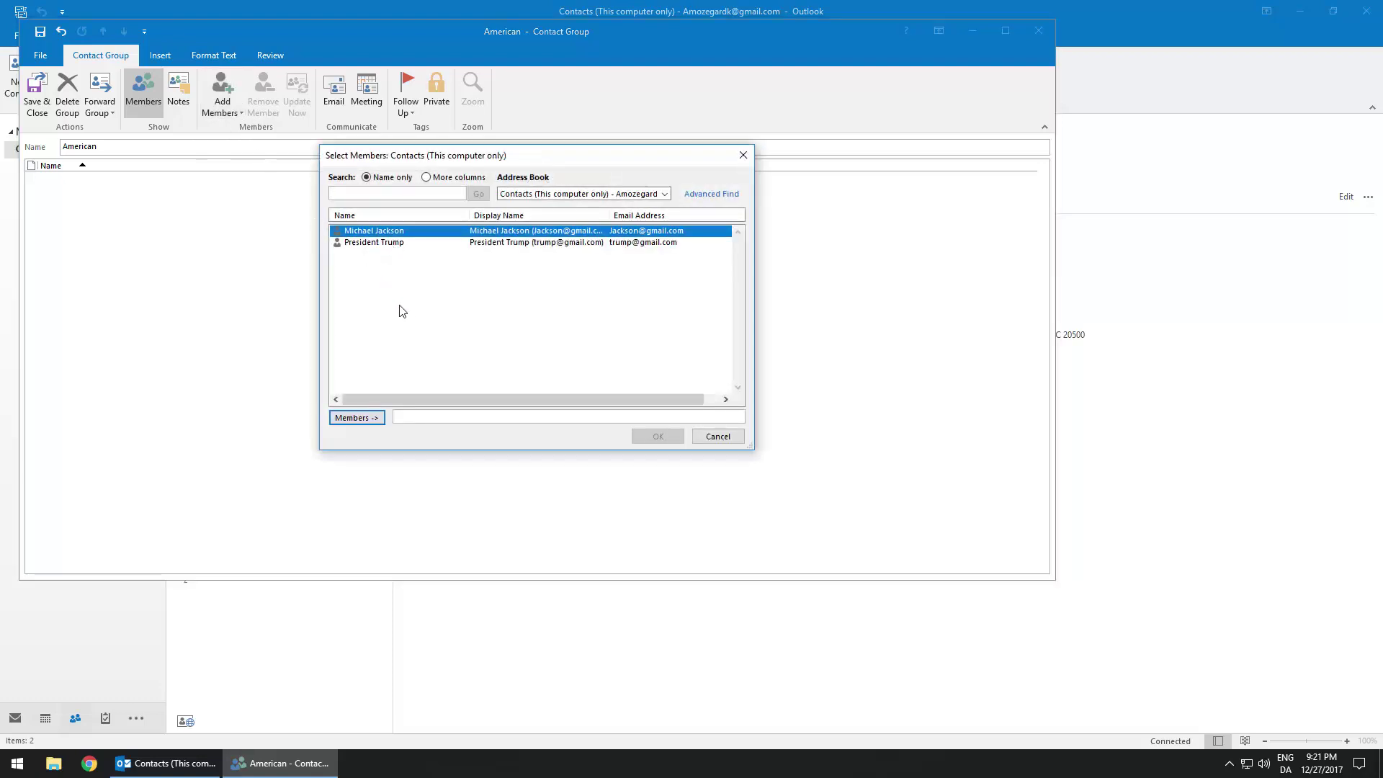
pyautogui.click(737, 438)
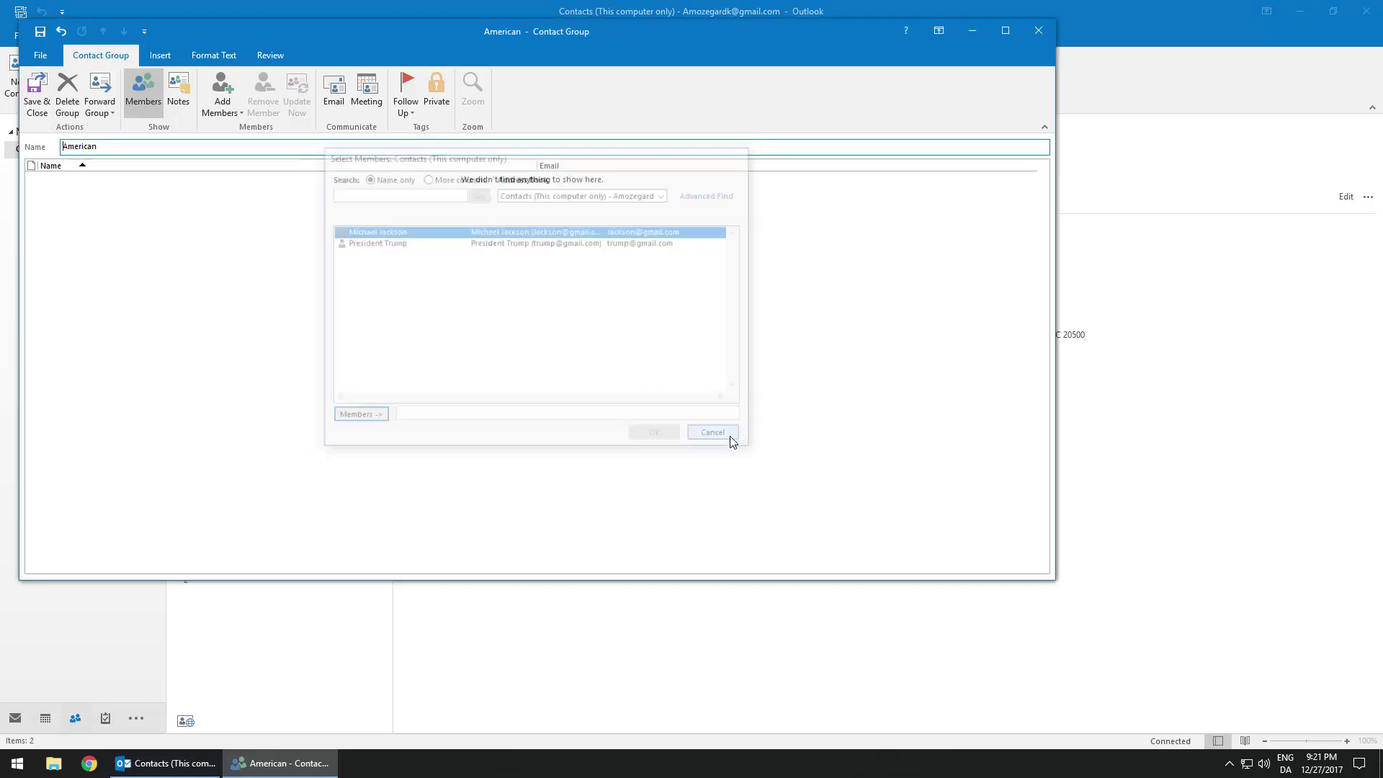
# Add both people from the Outlook contacts as members of the American group
pyautogui.click(225, 113)
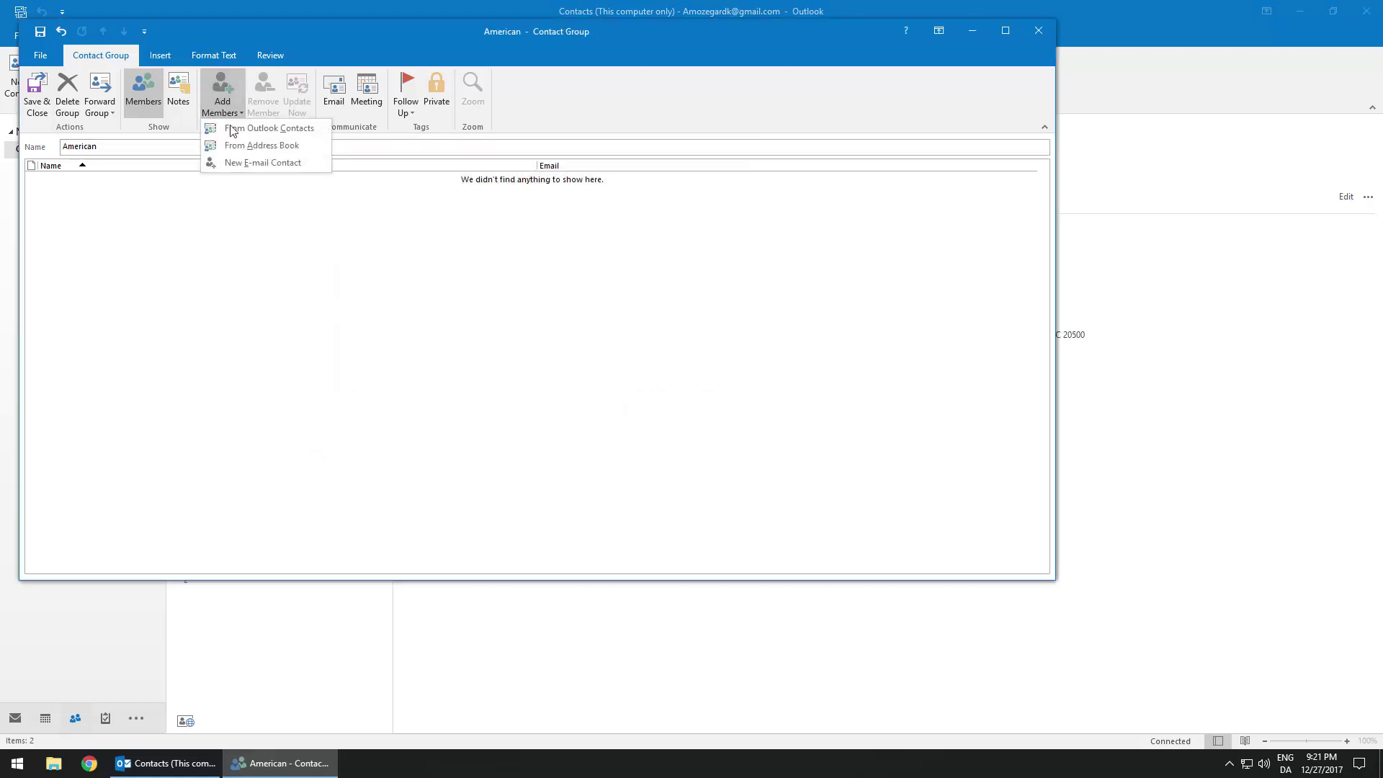
pyautogui.click(267, 130)
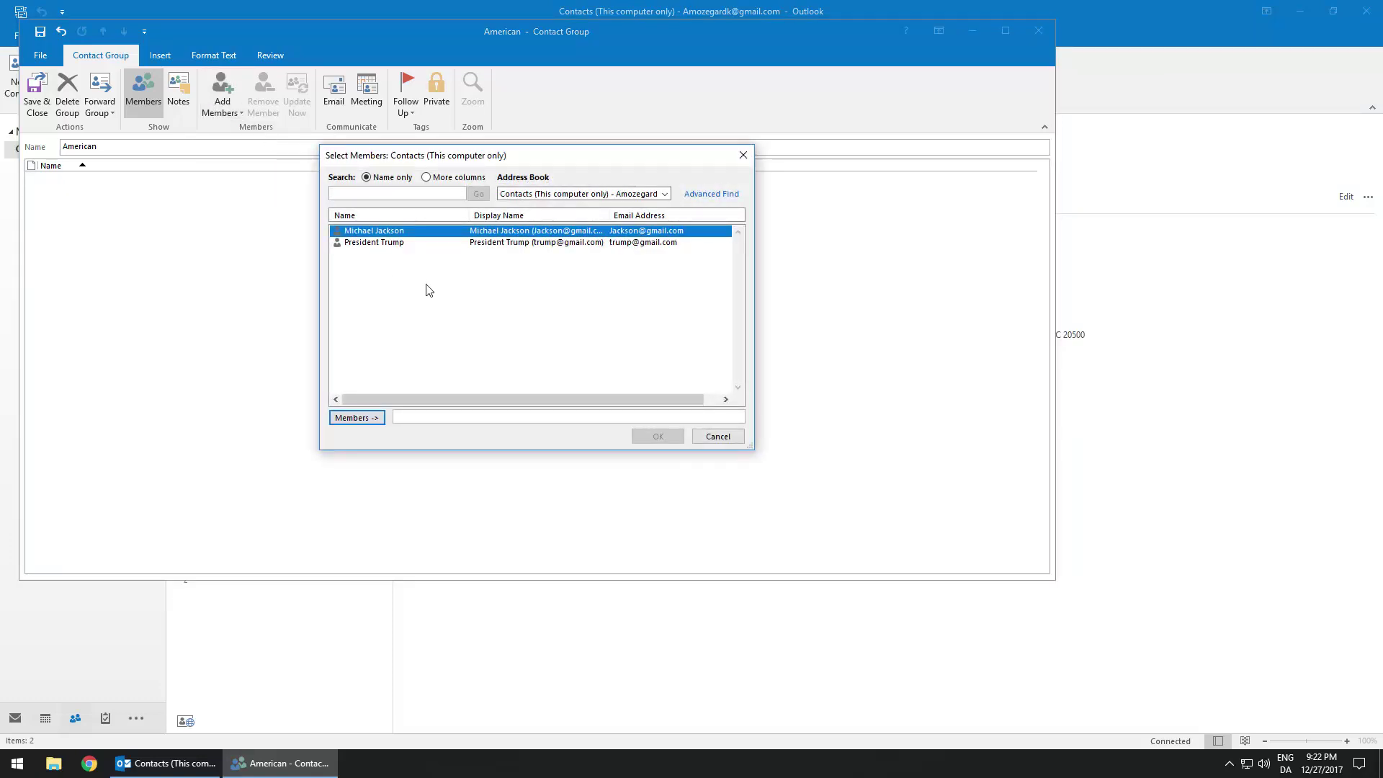
pyautogui.click(571, 195)
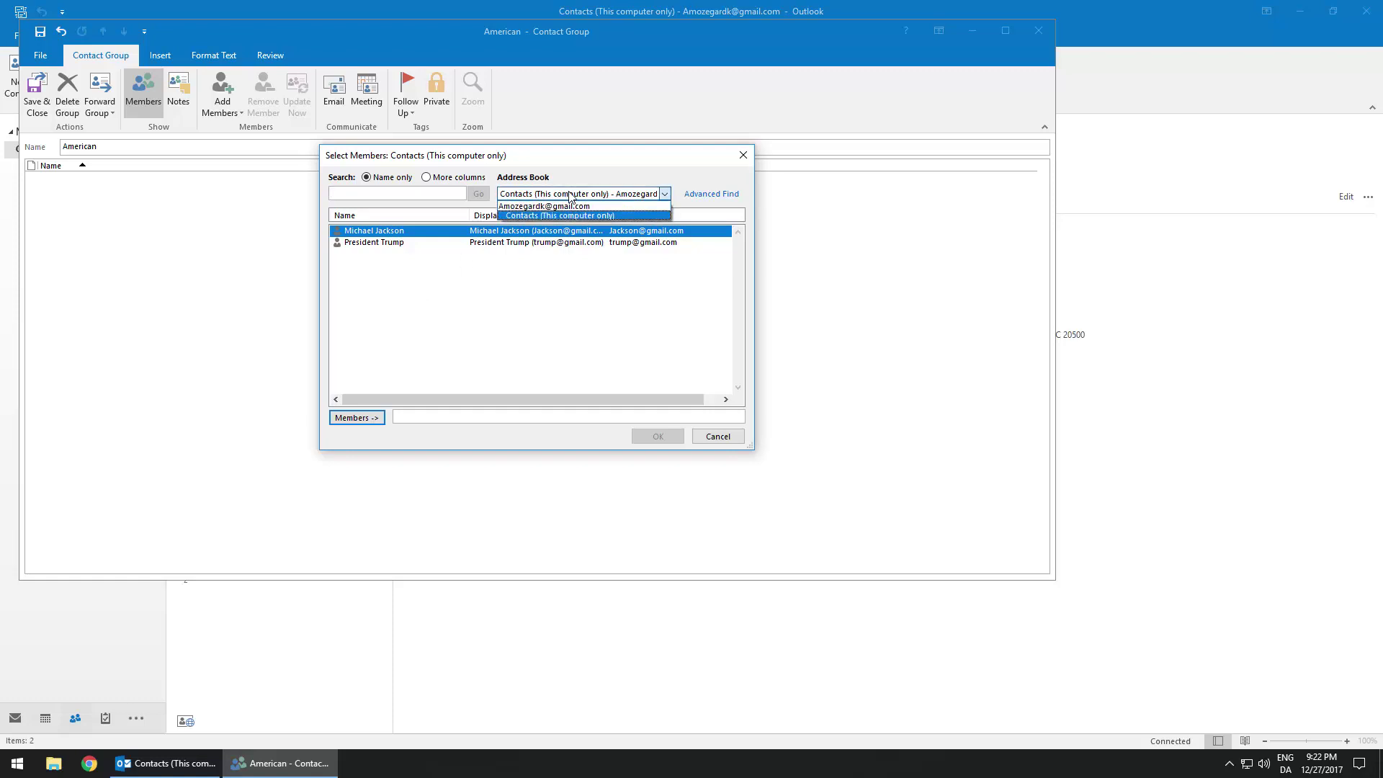
pyautogui.click(513, 207)
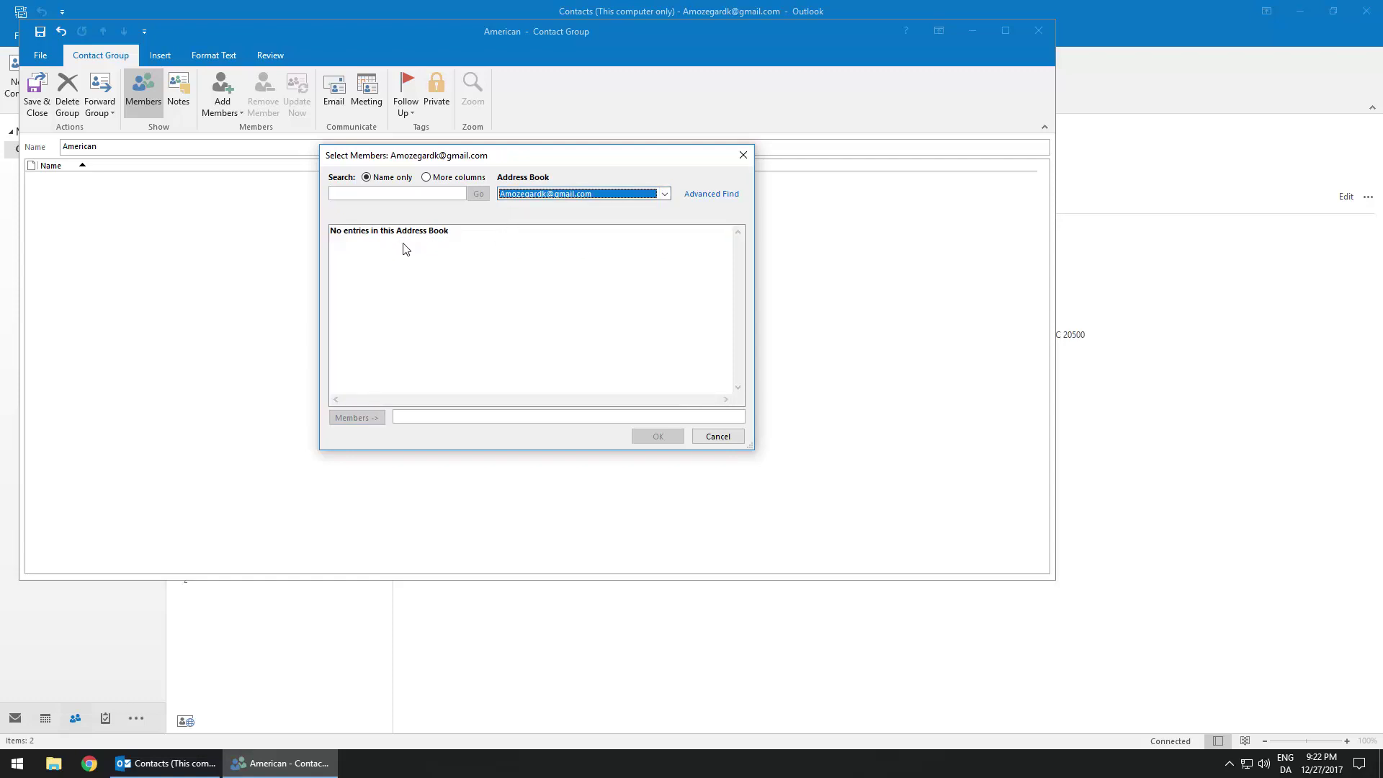
pyautogui.click(534, 195)
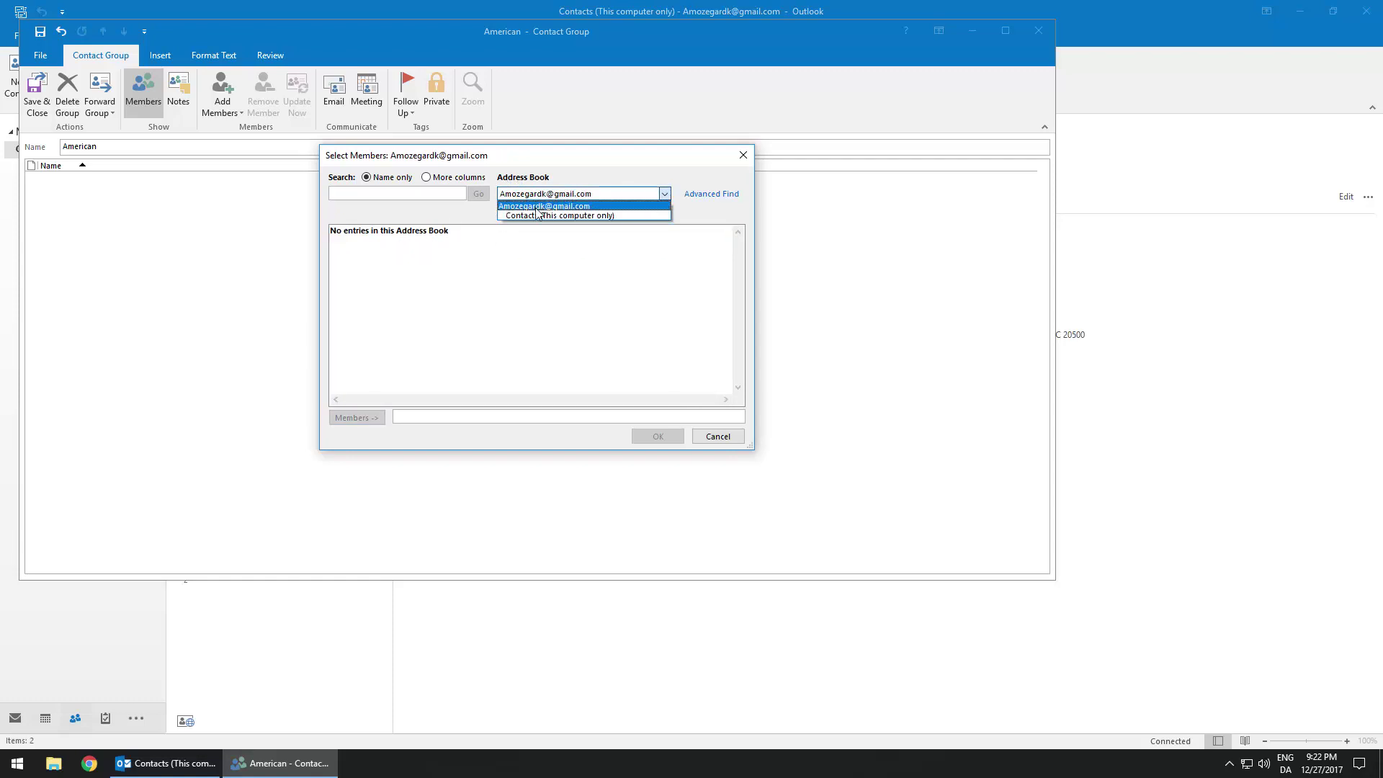
pyautogui.click(541, 218)
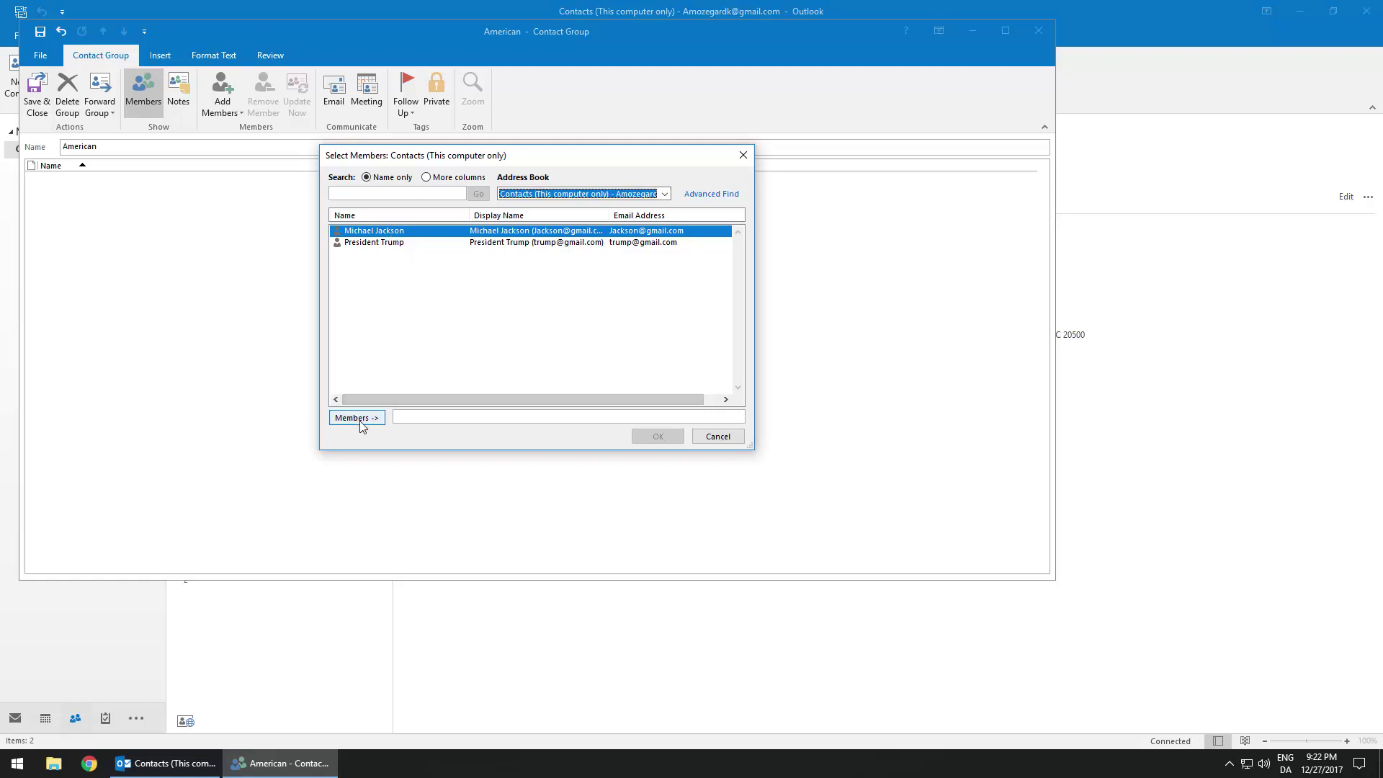
pyautogui.keyDown('shift'); pyautogui.click(373, 243); pyautogui.keyUp('shift')
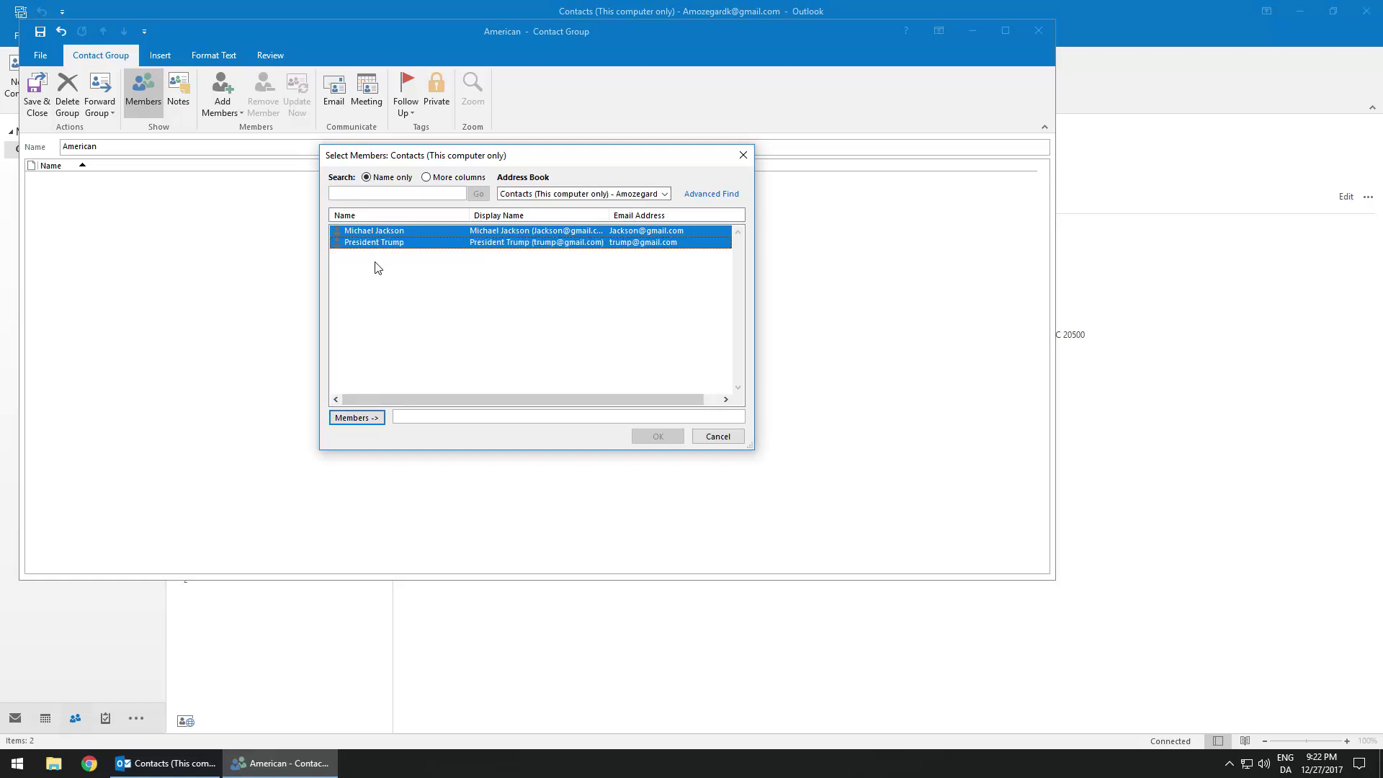
pyautogui.click(363, 419)
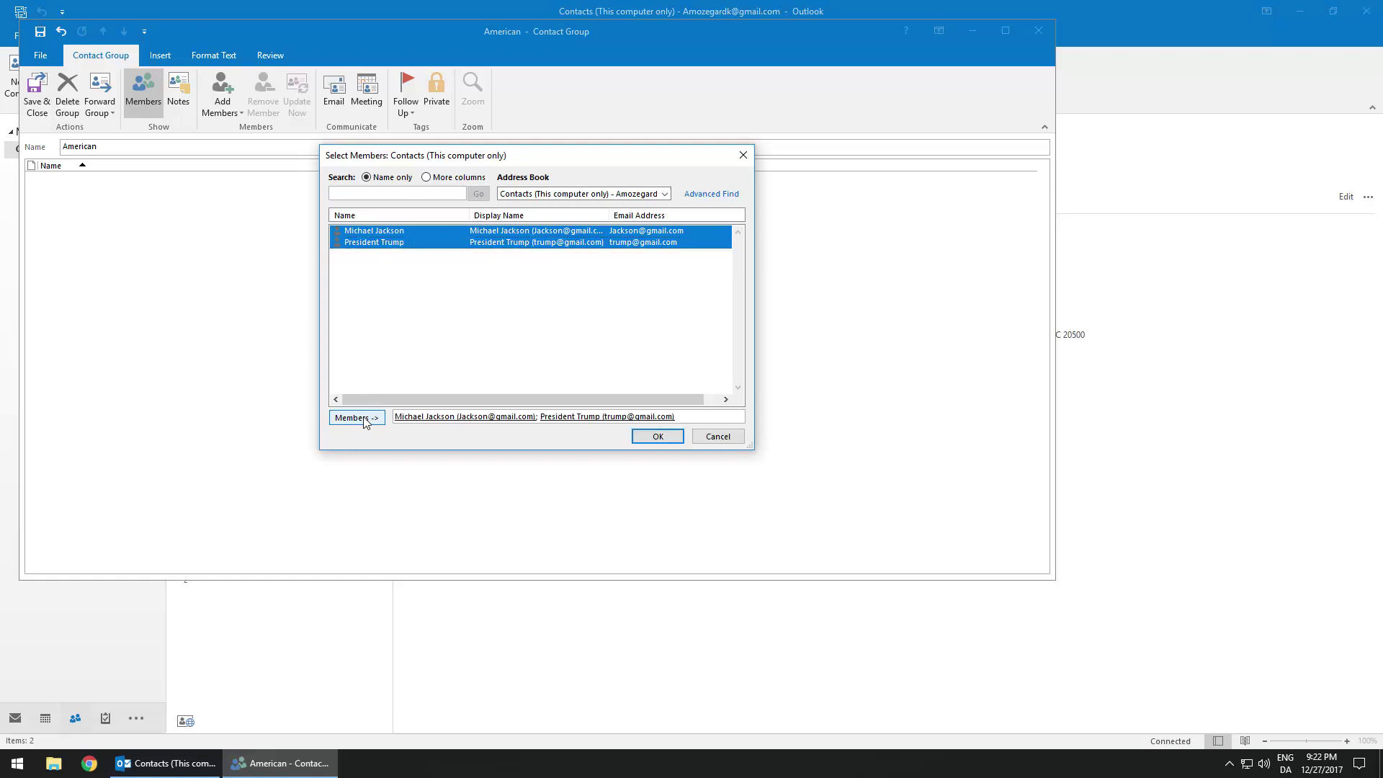
pyautogui.click(655, 436)
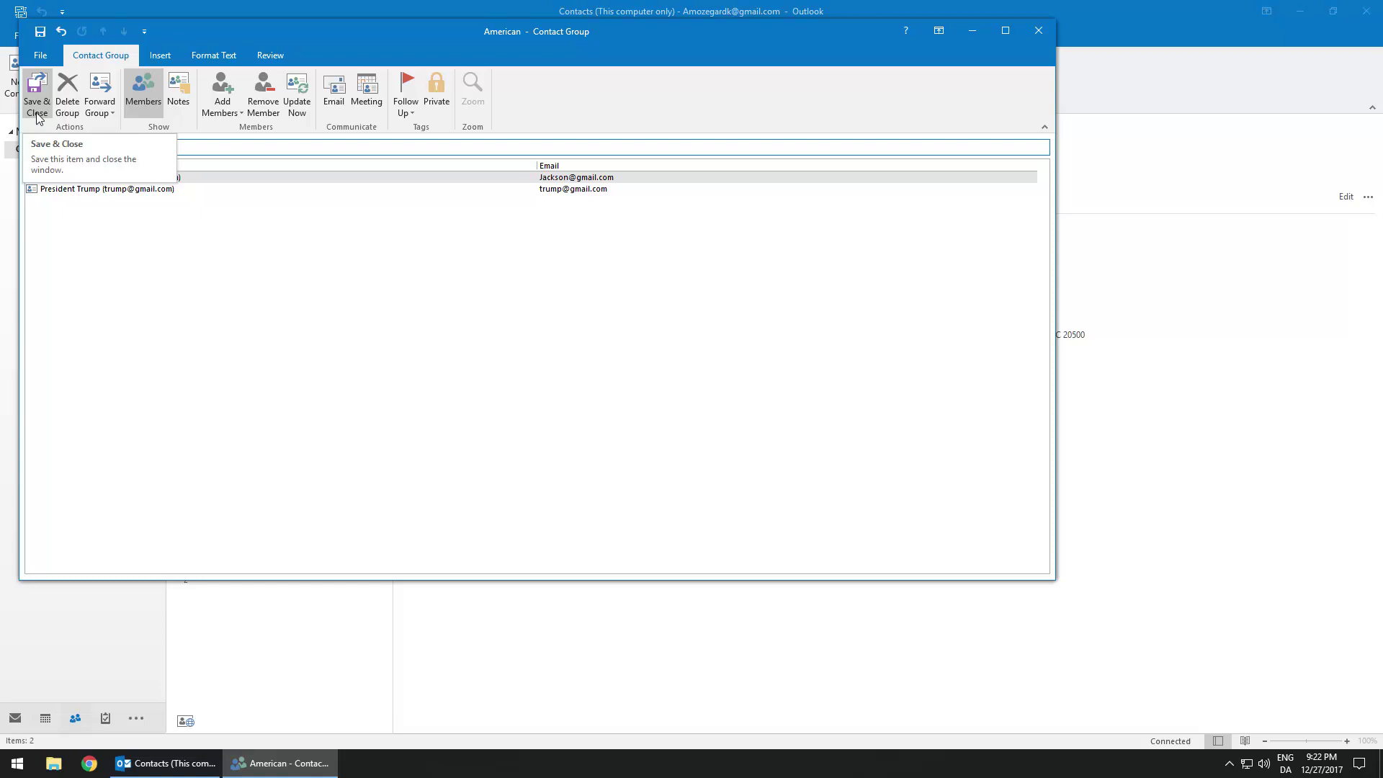
# Start forwarding the American group as an Outlook contact and discard the draft message
pyautogui.click(100, 116)
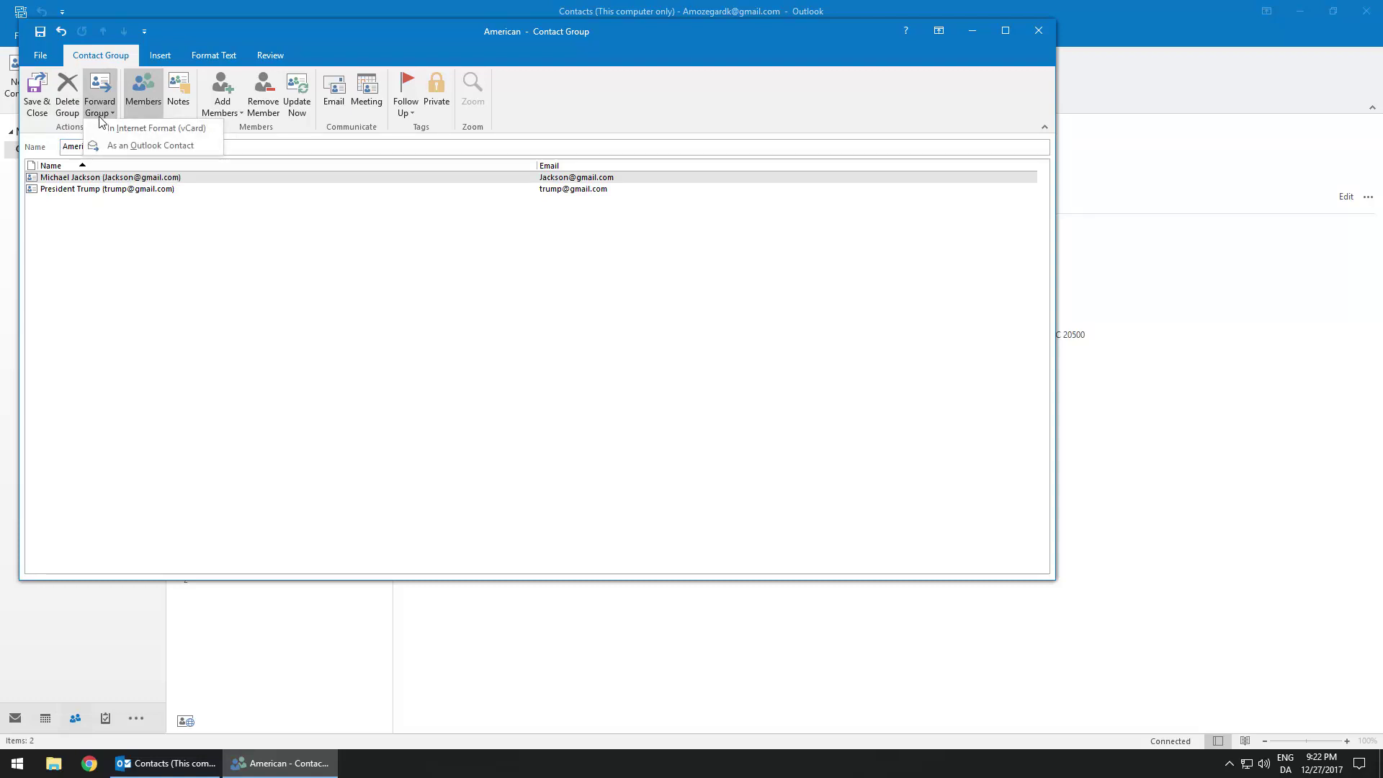
pyautogui.click(143, 145)
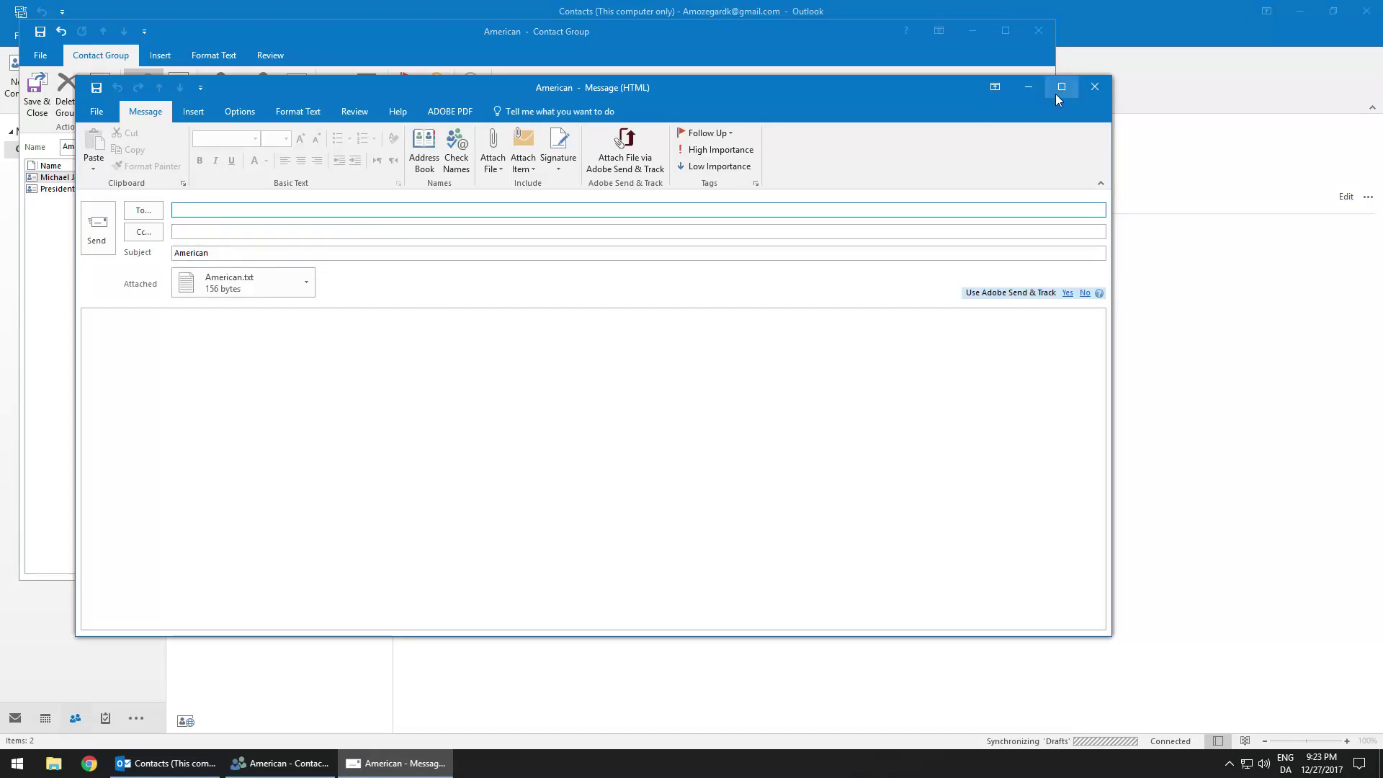
pyautogui.click(1094, 86)
pyautogui.click(697, 422)
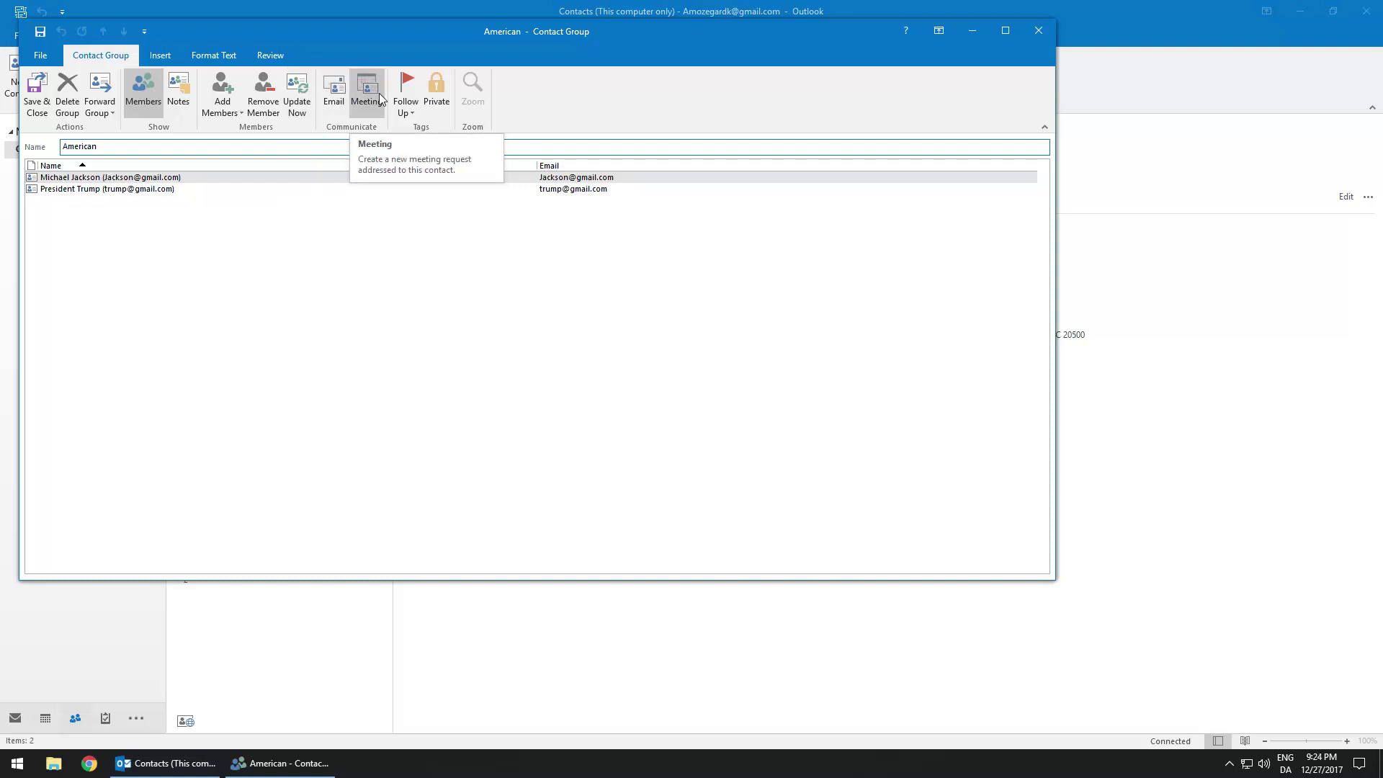
# Save the American contact group and close its window
pyautogui.click(333, 90)
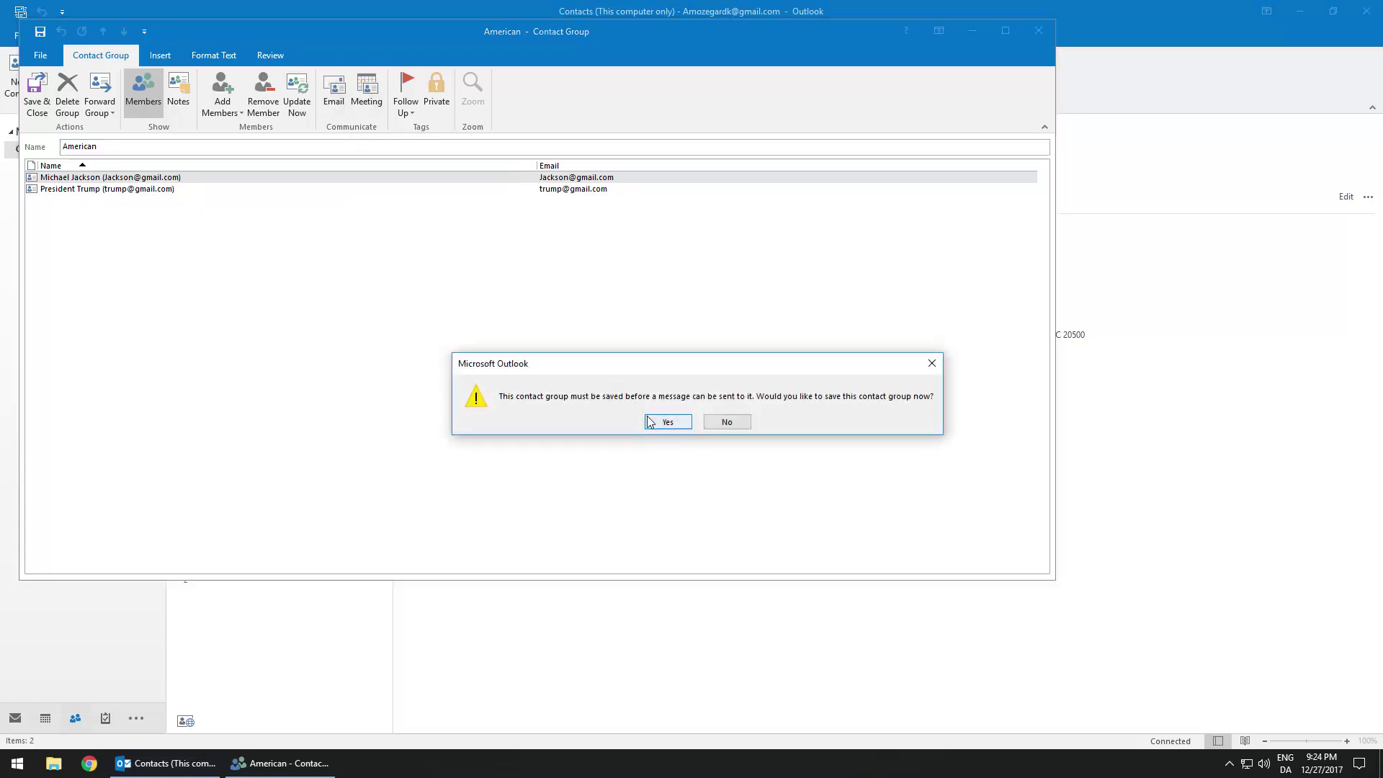
pyautogui.click(725, 424)
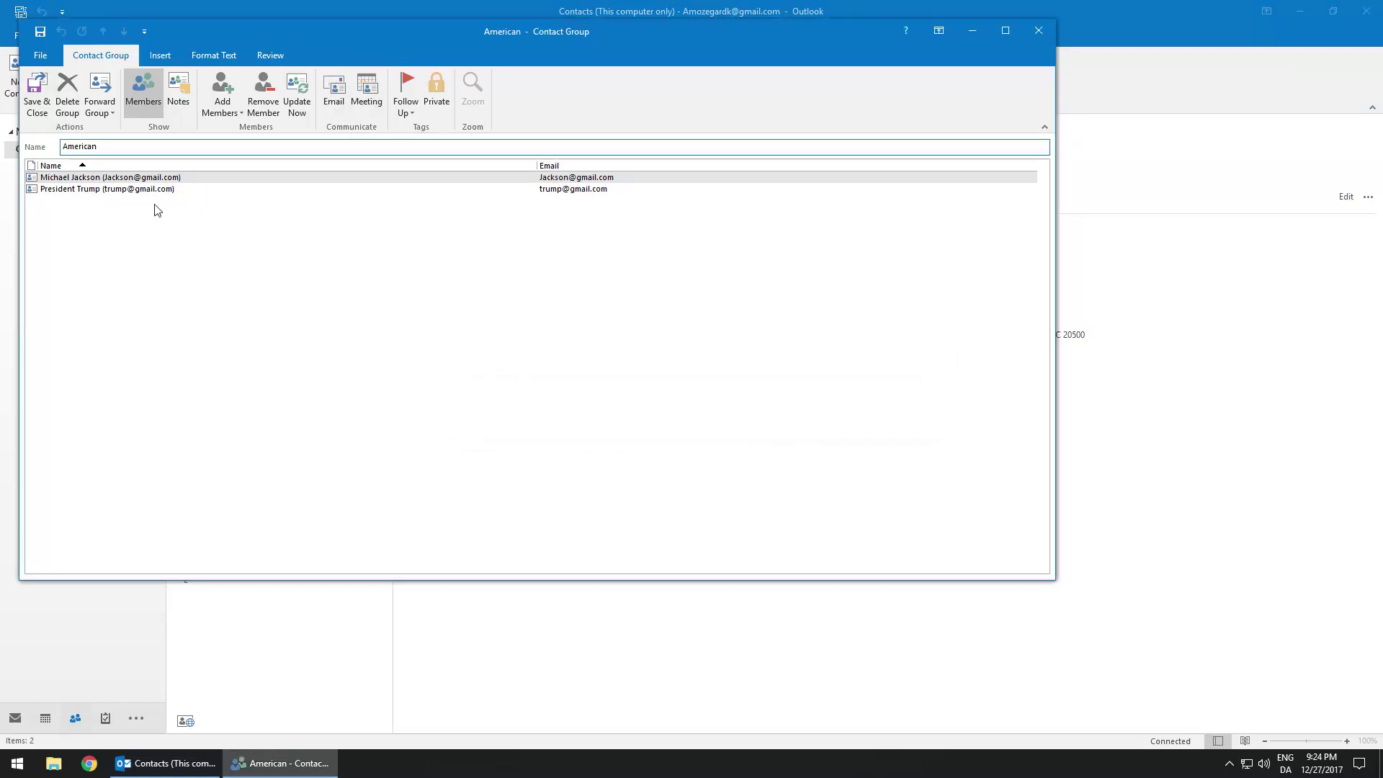
pyautogui.click(37, 90)
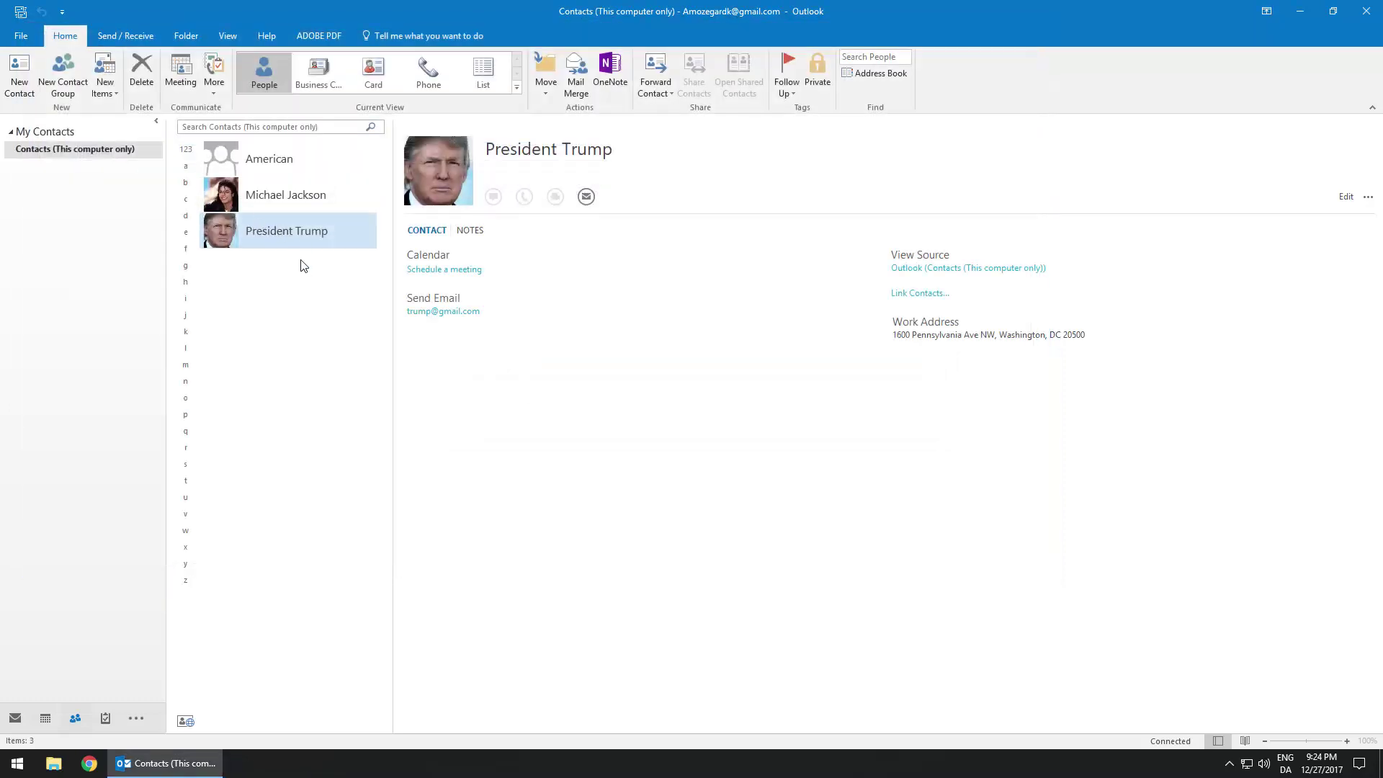
# Open the saved American contact group from the contact list
pyautogui.doubleClick(274, 162)
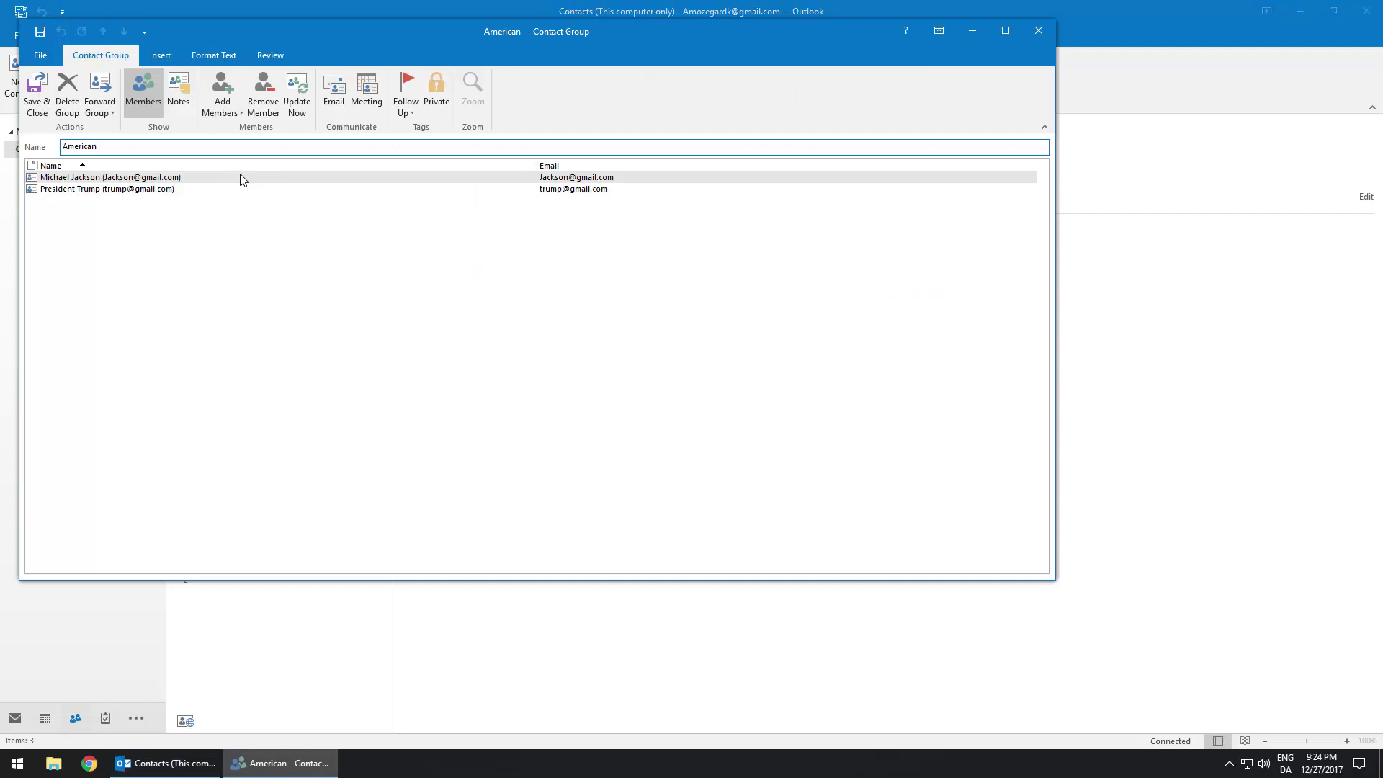
# Start an e-mail to the American group with its recipient entry expanded into the individual members, and discard the message
pyautogui.click(337, 94)
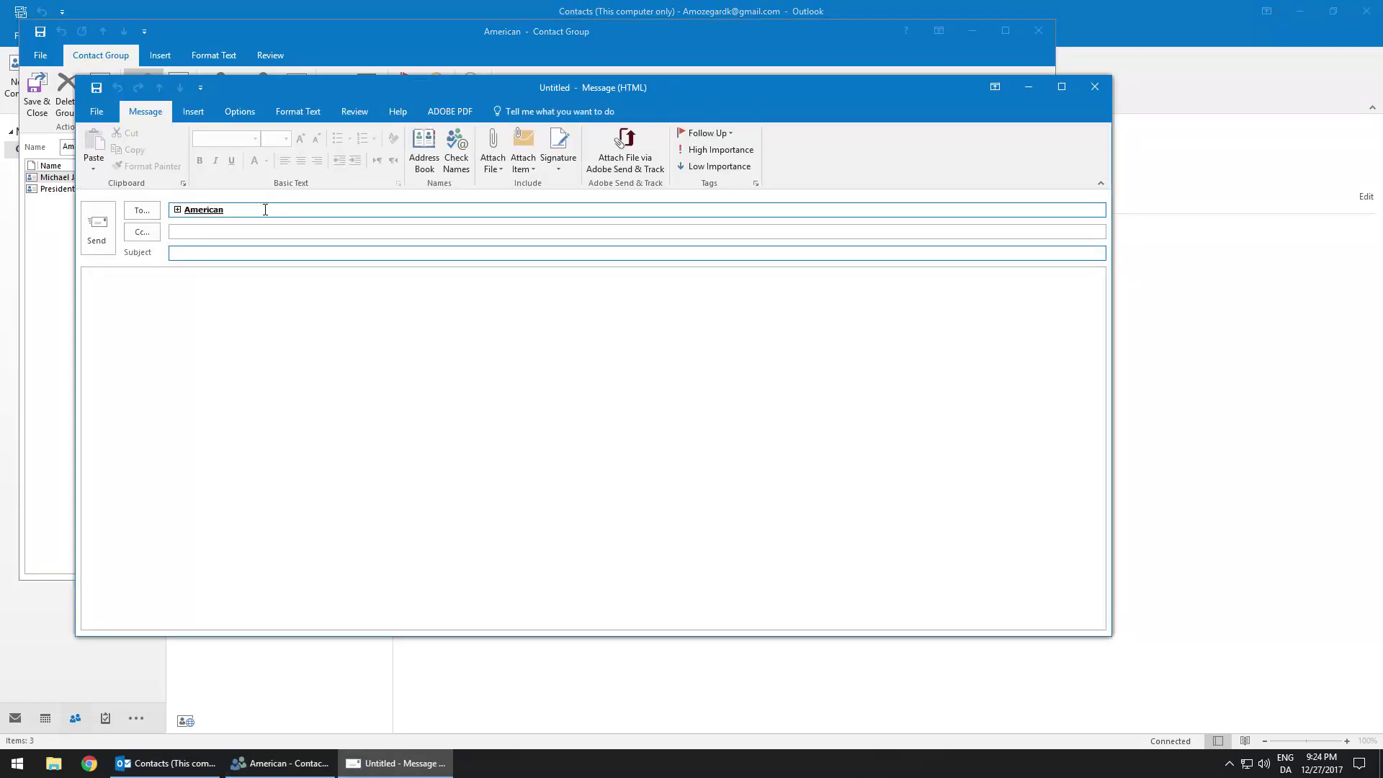
pyautogui.moveTo(177, 214)
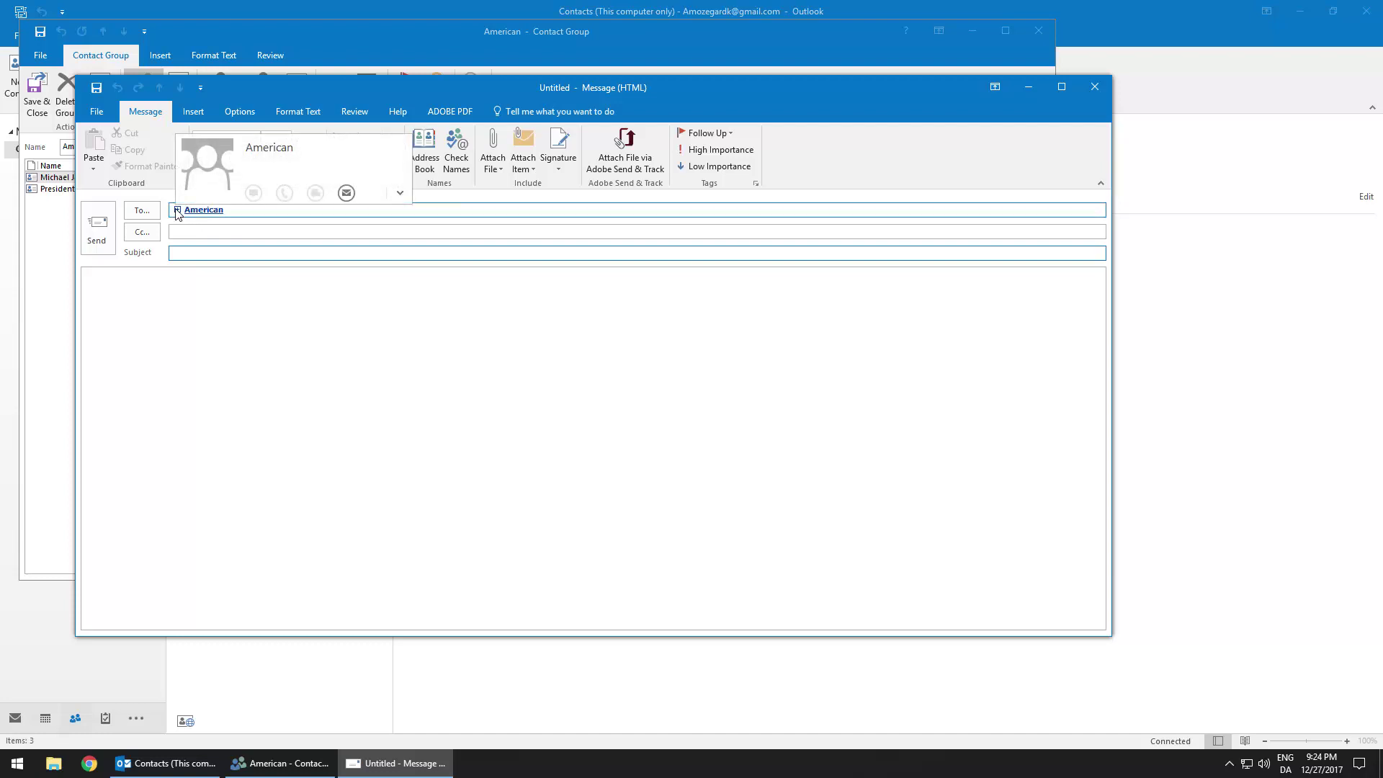
pyautogui.click(176, 210)
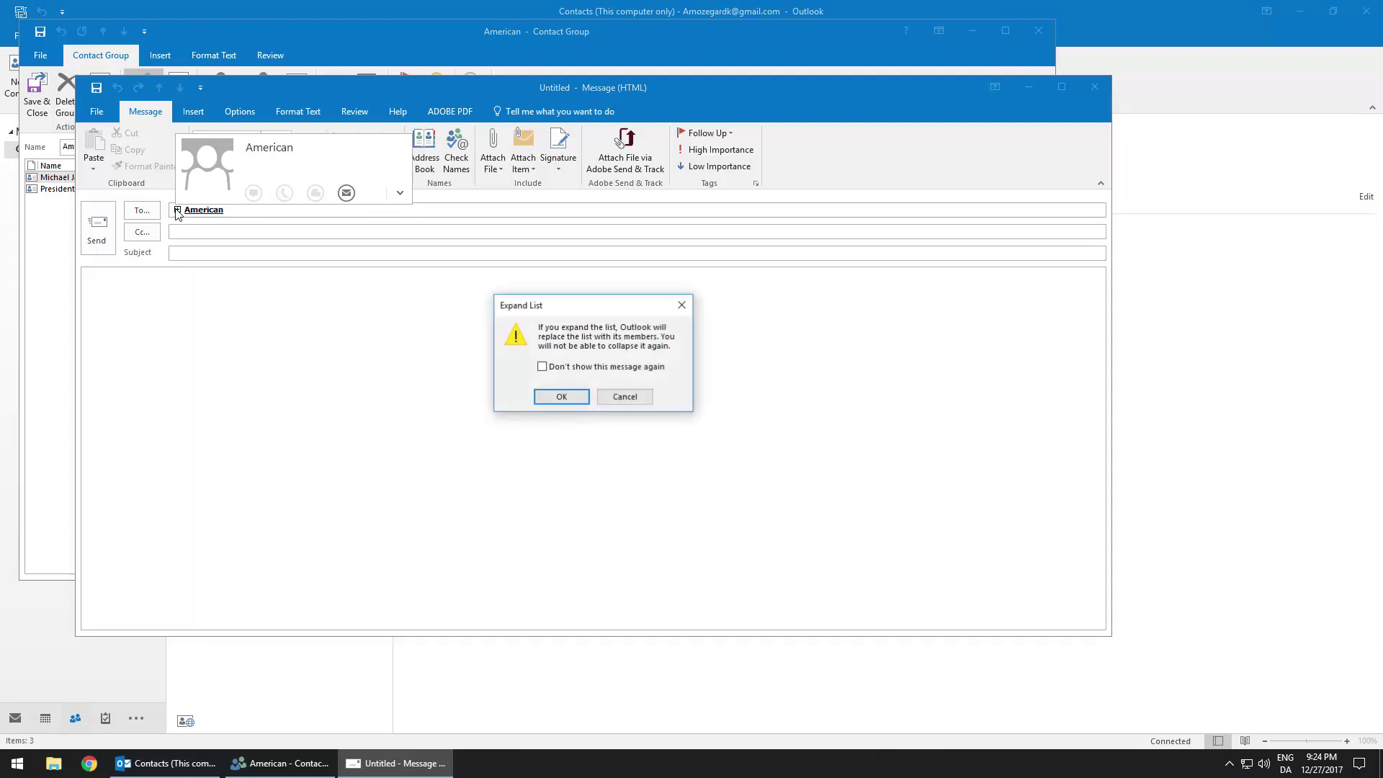
pyautogui.click(561, 398)
pyautogui.click(264, 229)
pyautogui.press('Tab')
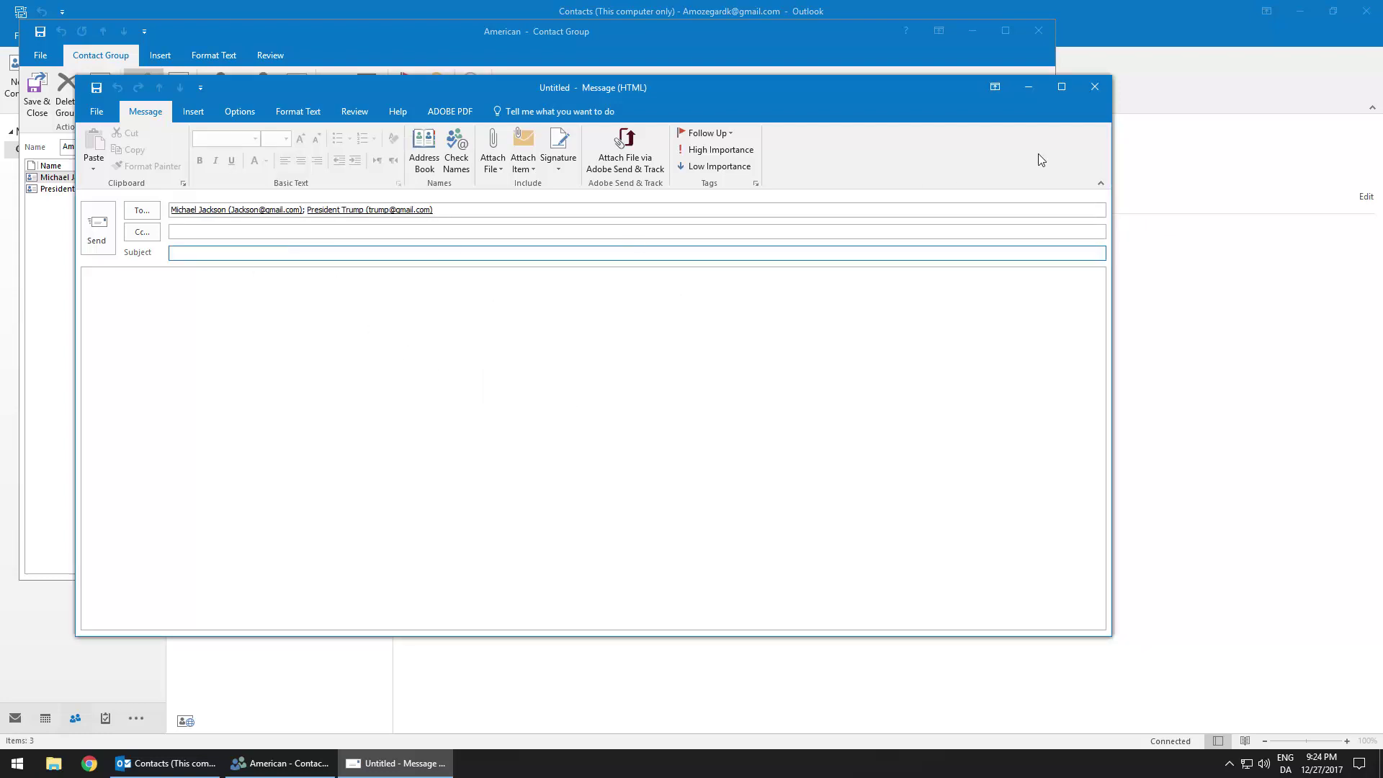
pyautogui.click(1095, 87)
pyautogui.click(697, 421)
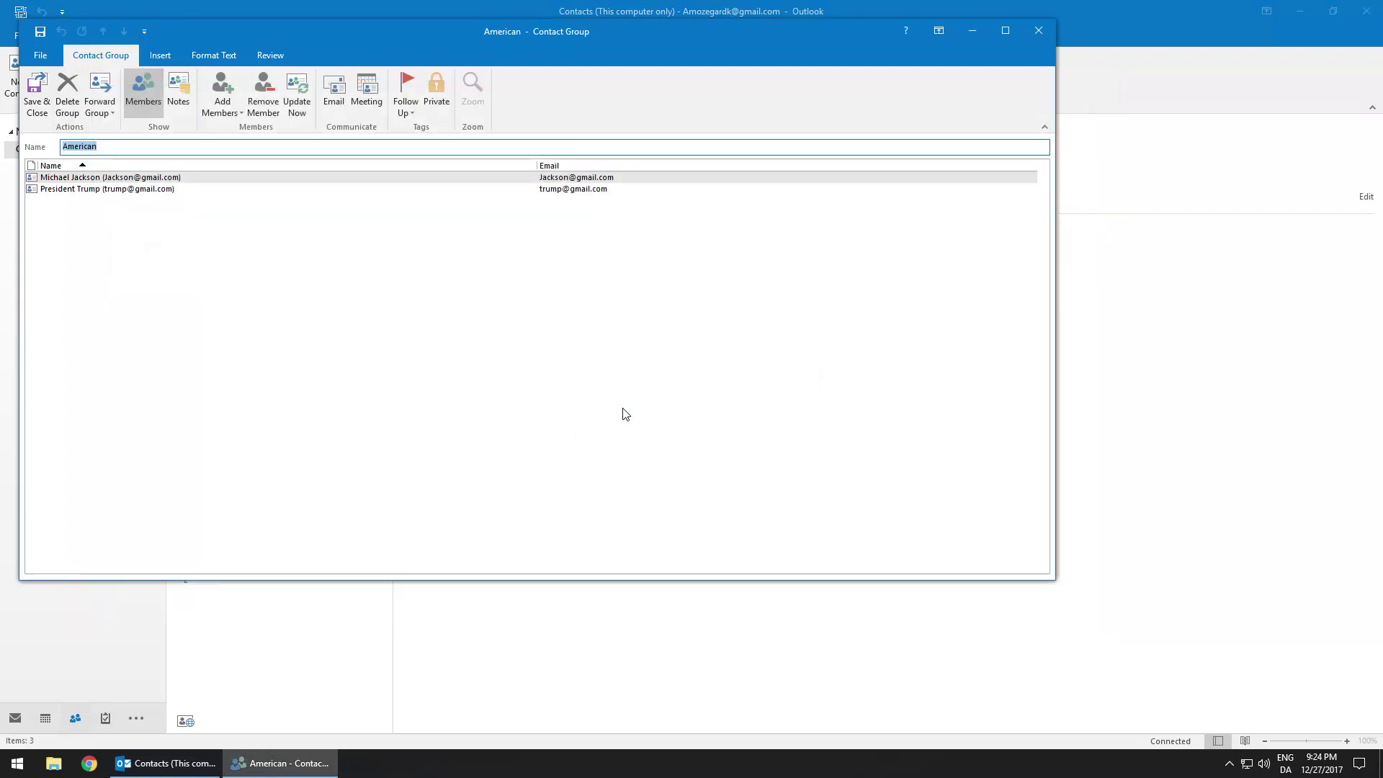
# Start a meeting request to the American group with the attendee entry expanded into members, and close it without saving changes
pyautogui.click(370, 103)
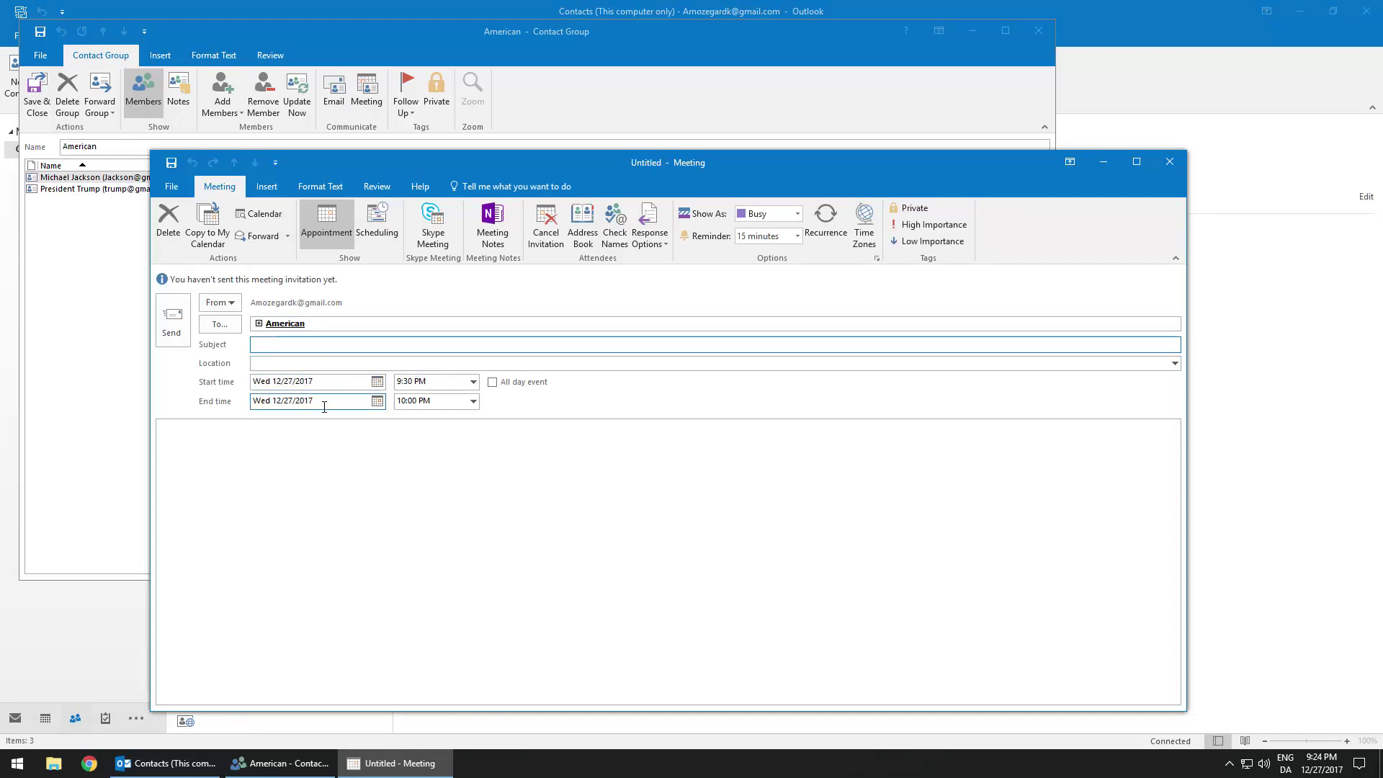
pyautogui.click(259, 323)
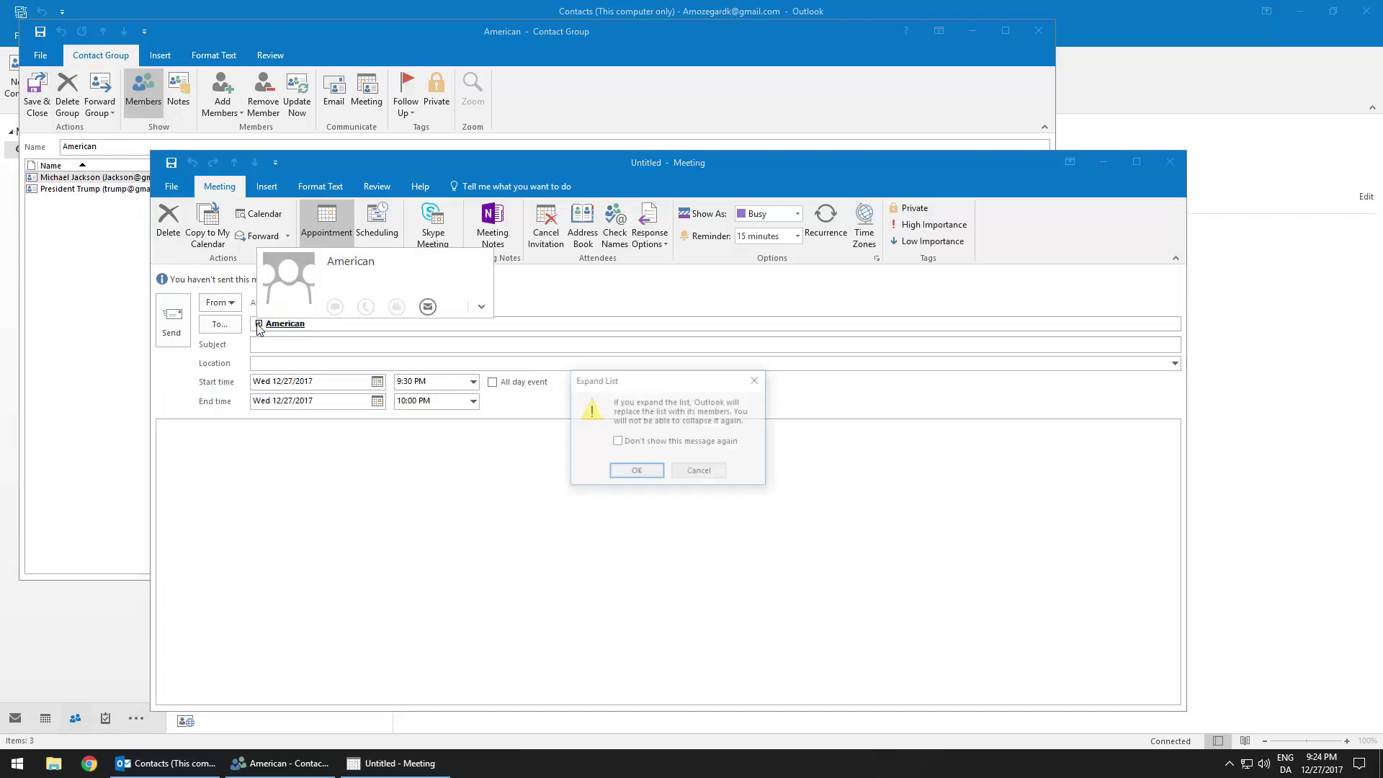
pyautogui.click(621, 472)
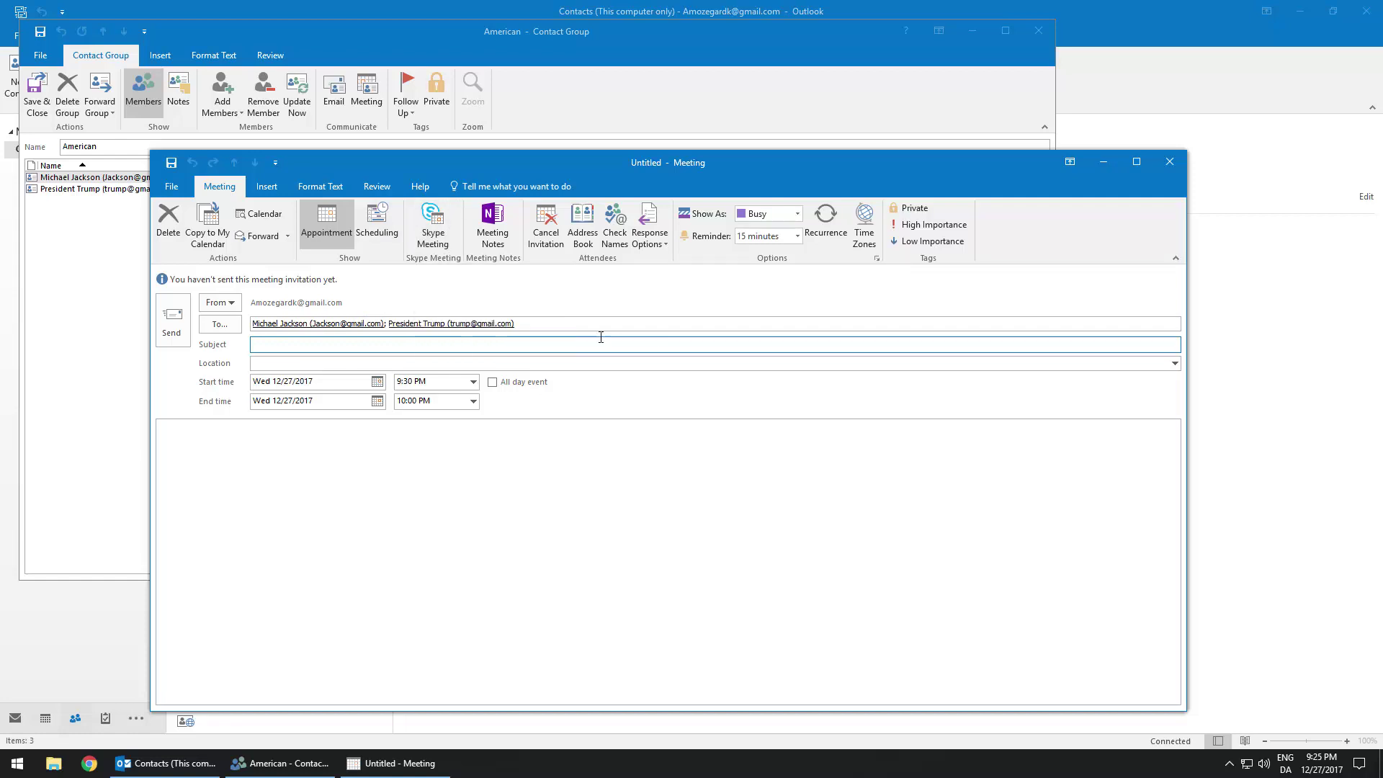
pyautogui.click(1178, 167)
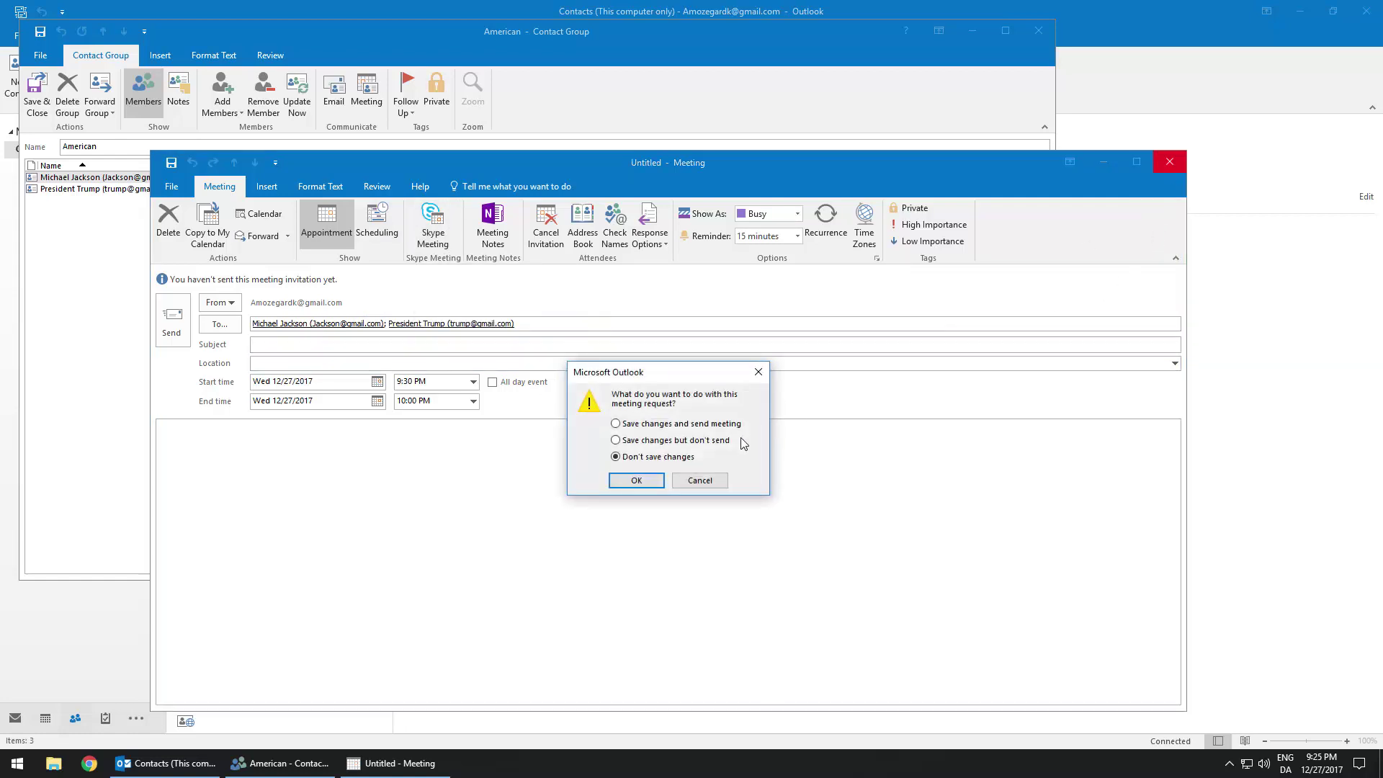
pyautogui.click(655, 483)
# Add a follow-up reminder to the American group for Wednesday, December 27, 2017 at 4:00 PM
pyautogui.click(408, 111)
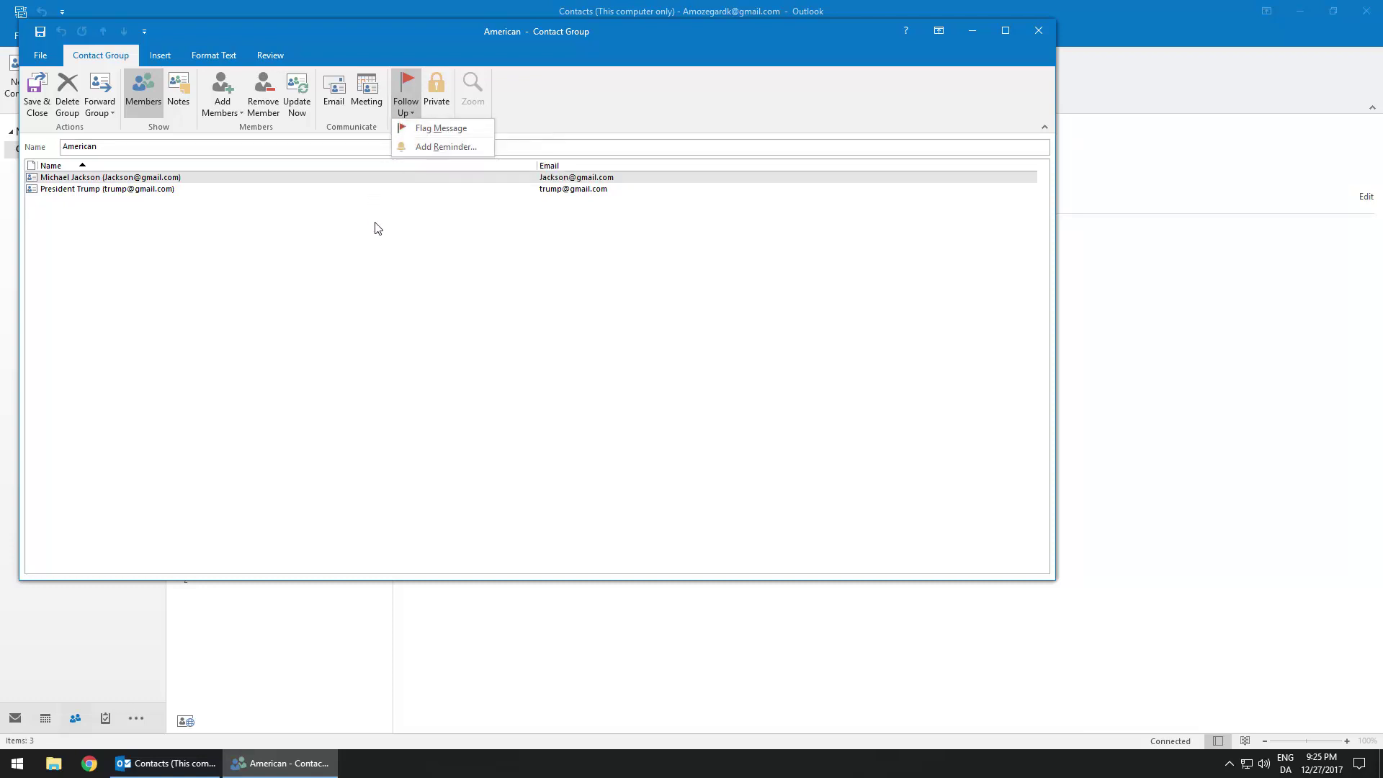
pyautogui.click(436, 147)
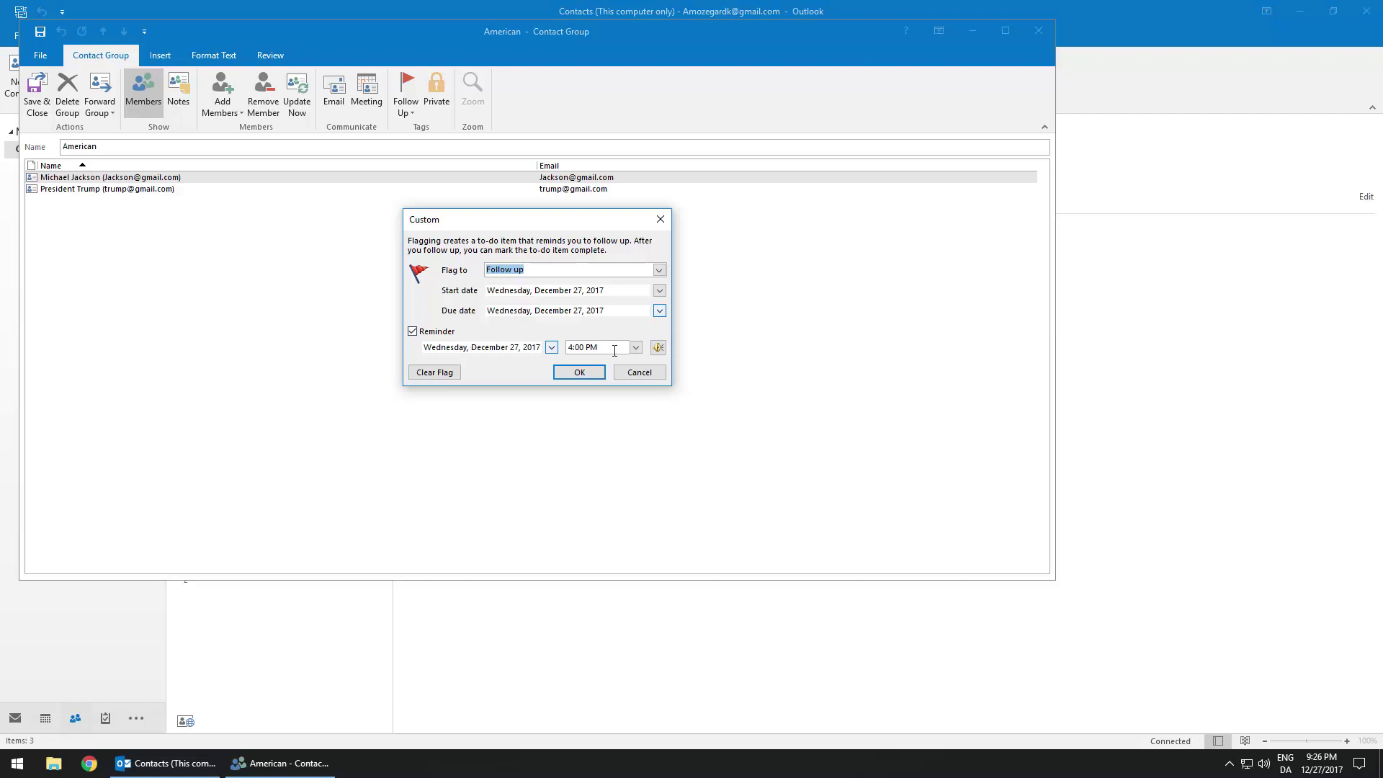
pyautogui.click(582, 371)
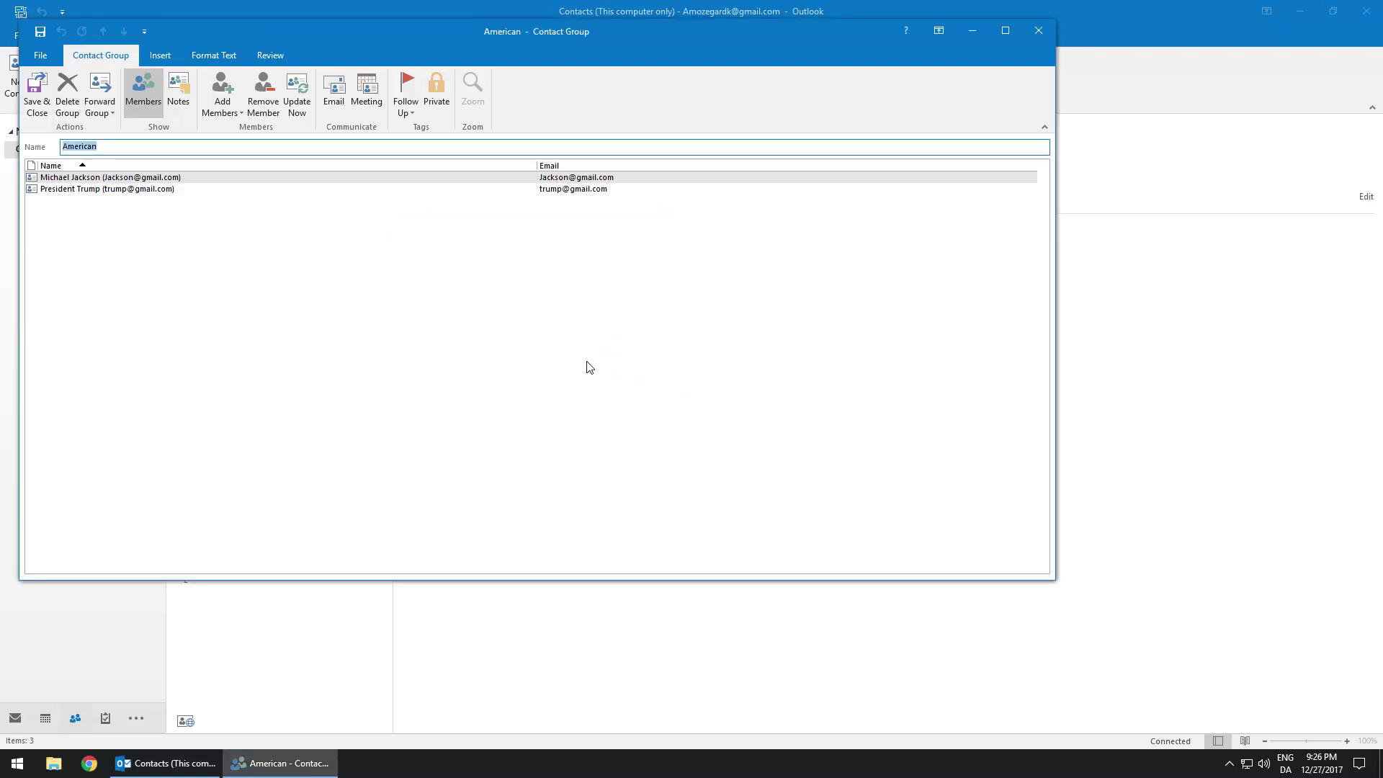
# Mark the American contact group as private, and save and close it
pyautogui.click(437, 102)
pyautogui.click(37, 91)
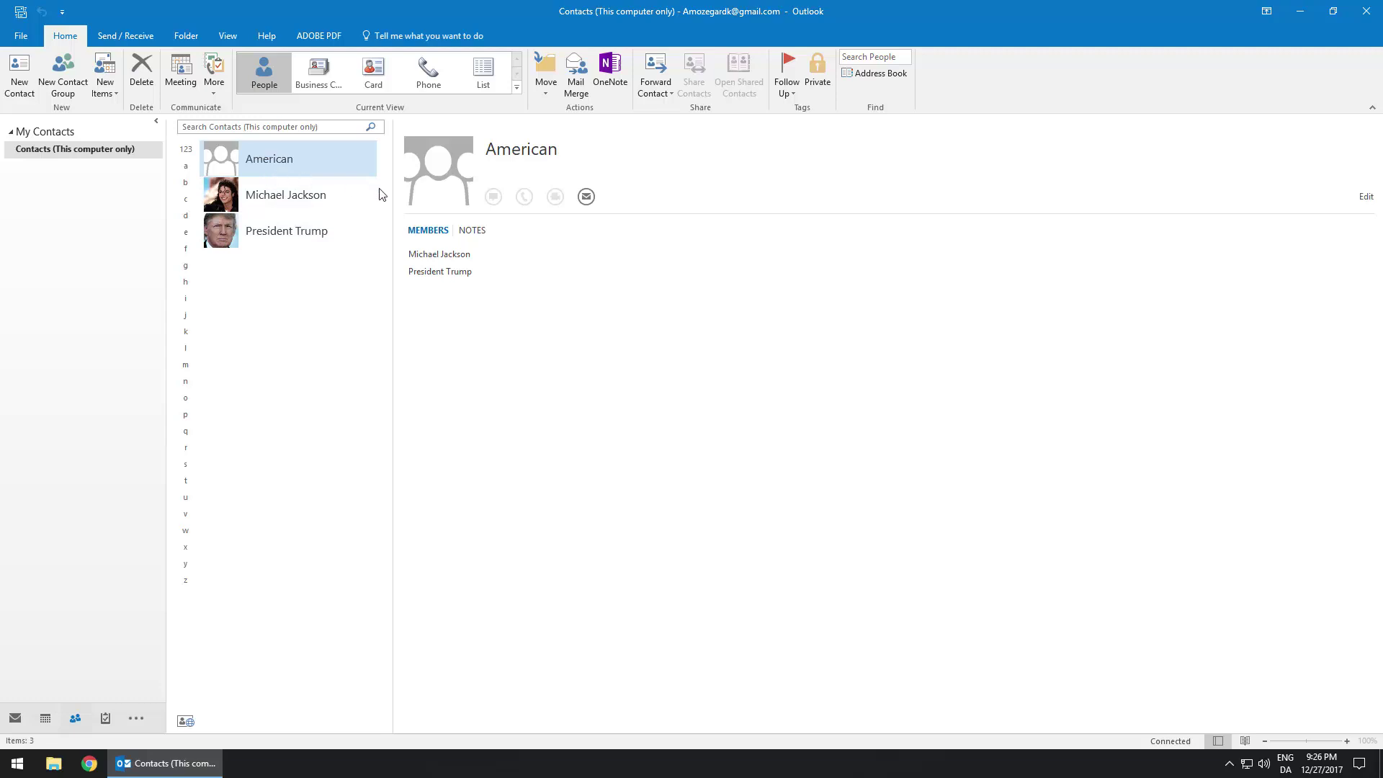
# Start an e-mail to the American group from its contact card and discard the message without saving
pyautogui.click(585, 198)
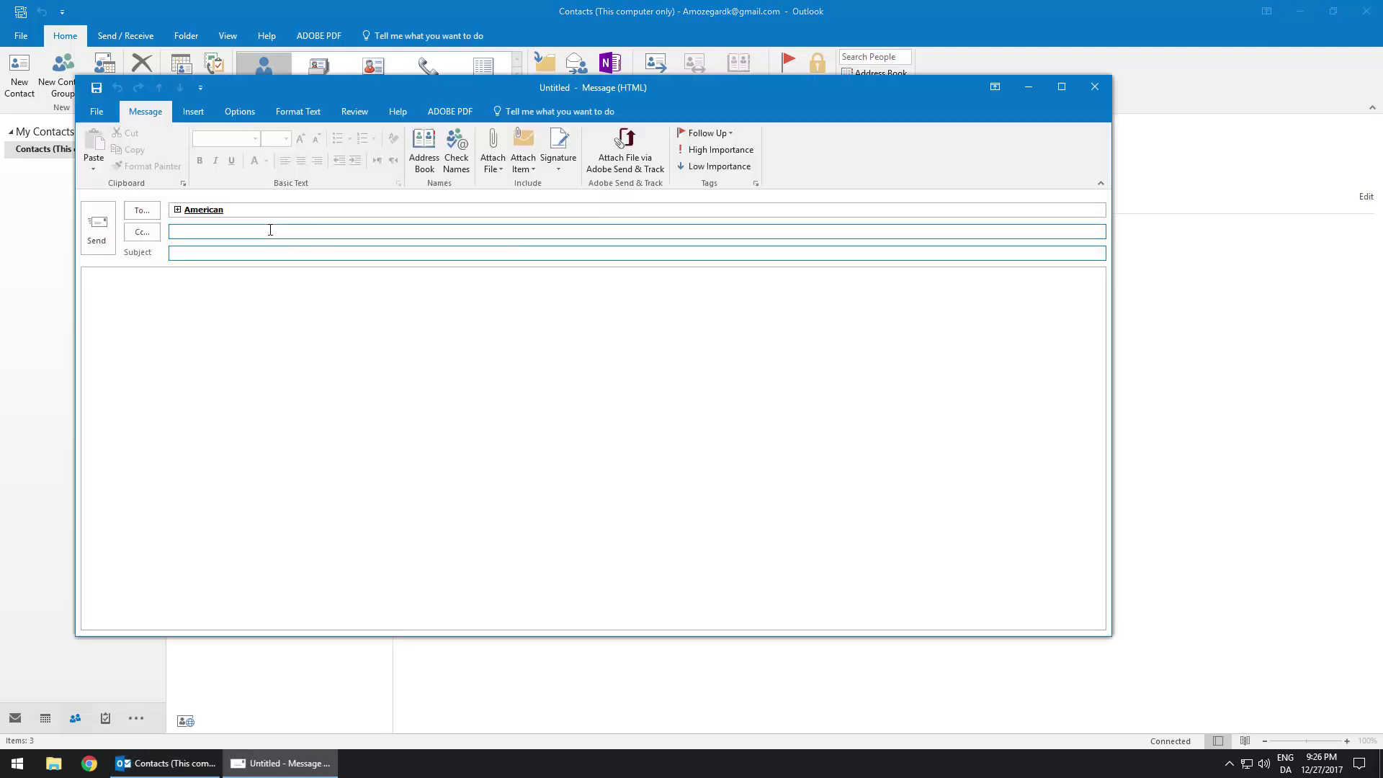
pyautogui.click(1094, 88)
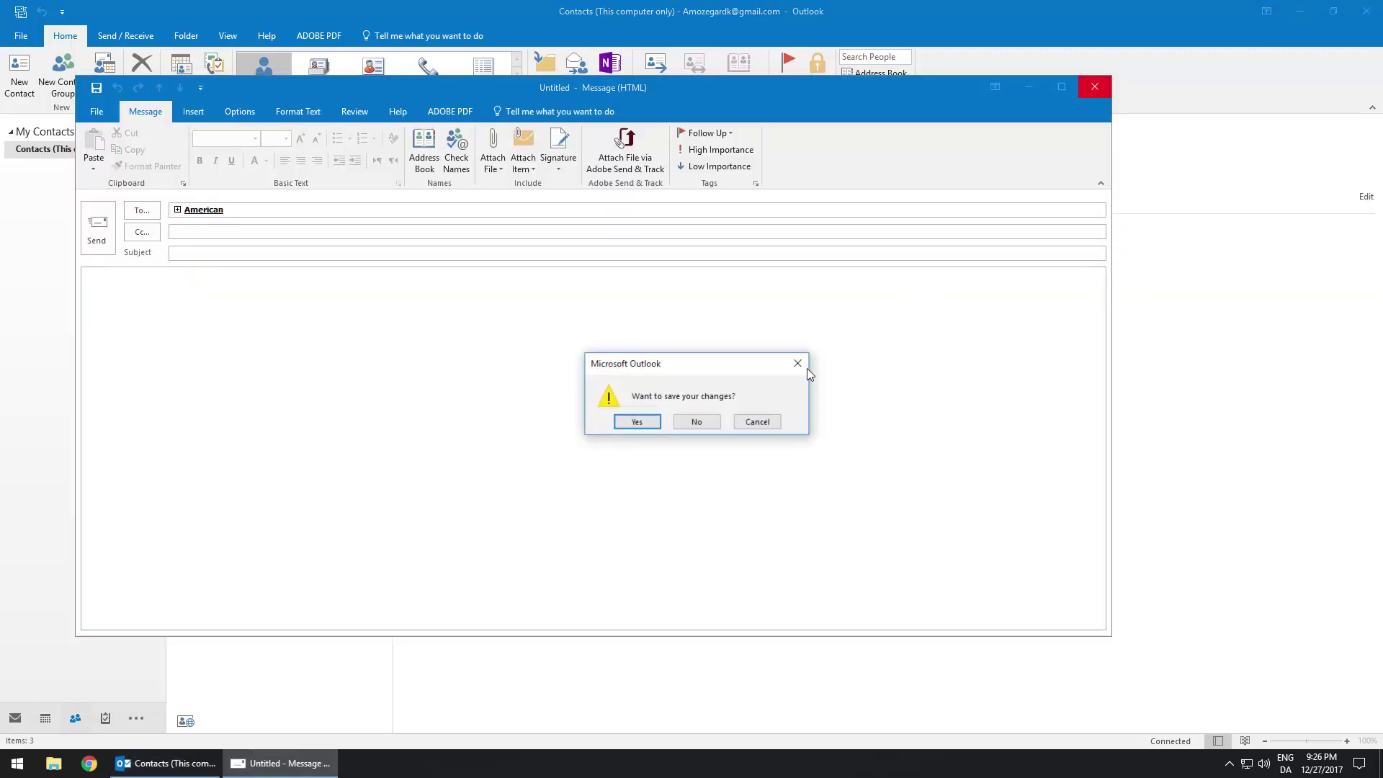
pyautogui.click(699, 424)
# Review the actions available for the American group in the contact list, including its options for moving to a folder
pyautogui.rightClick(274, 160)
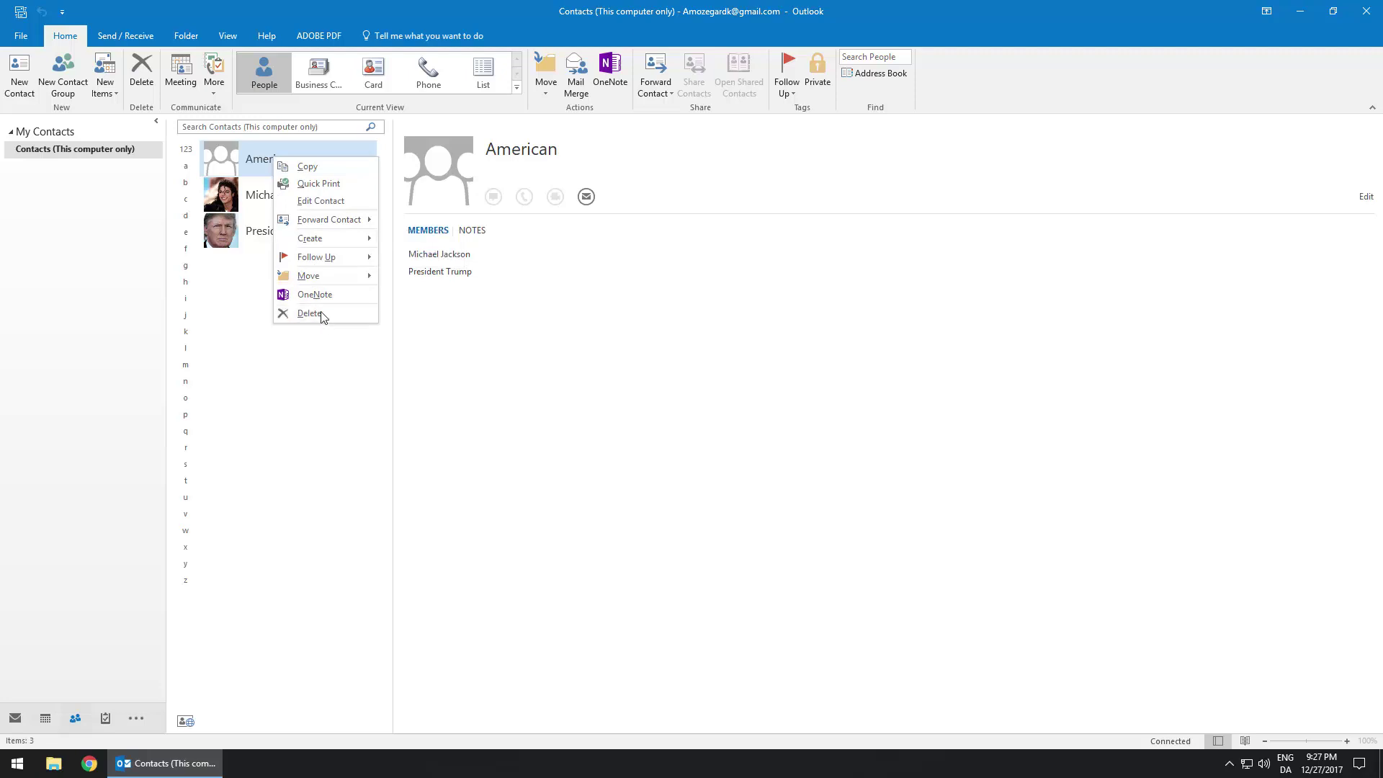
pyautogui.moveTo(334, 279)
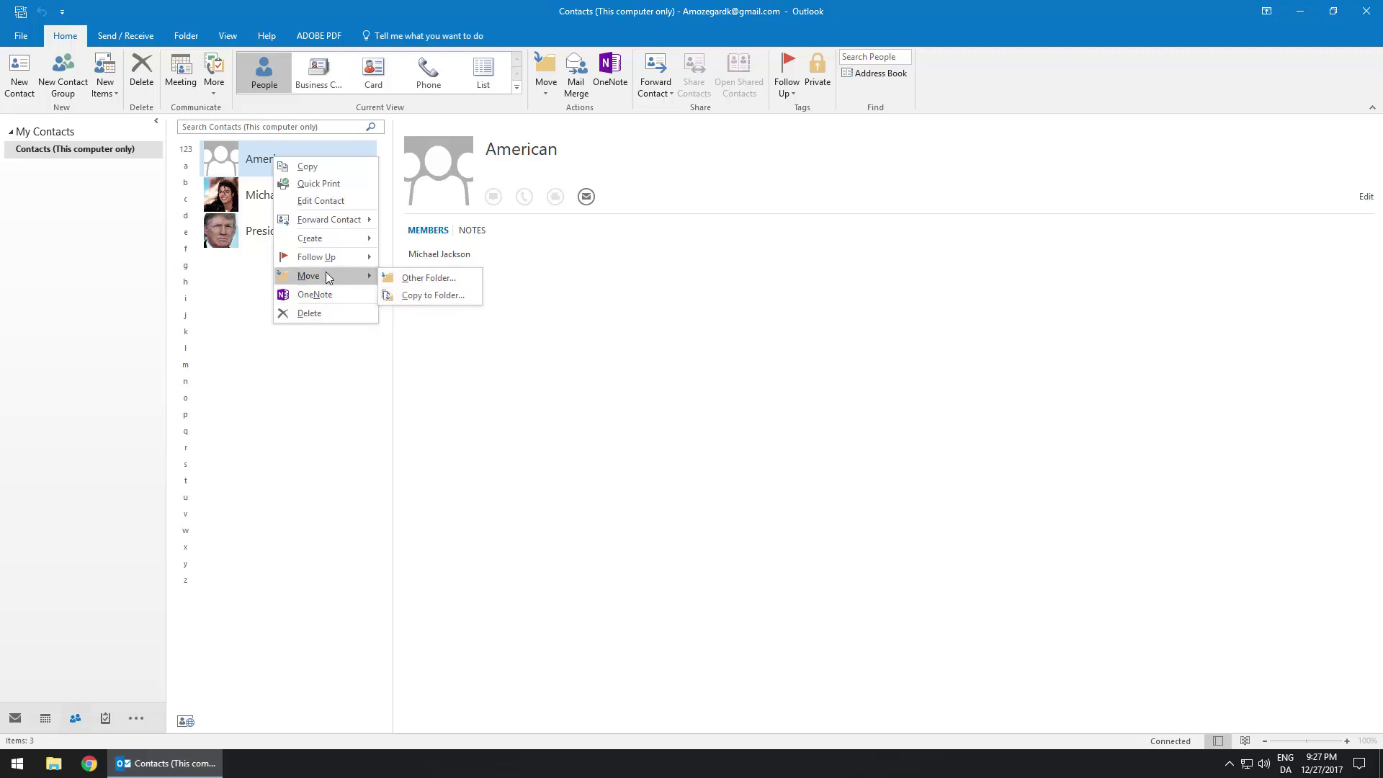
pyautogui.moveTo(317, 242)
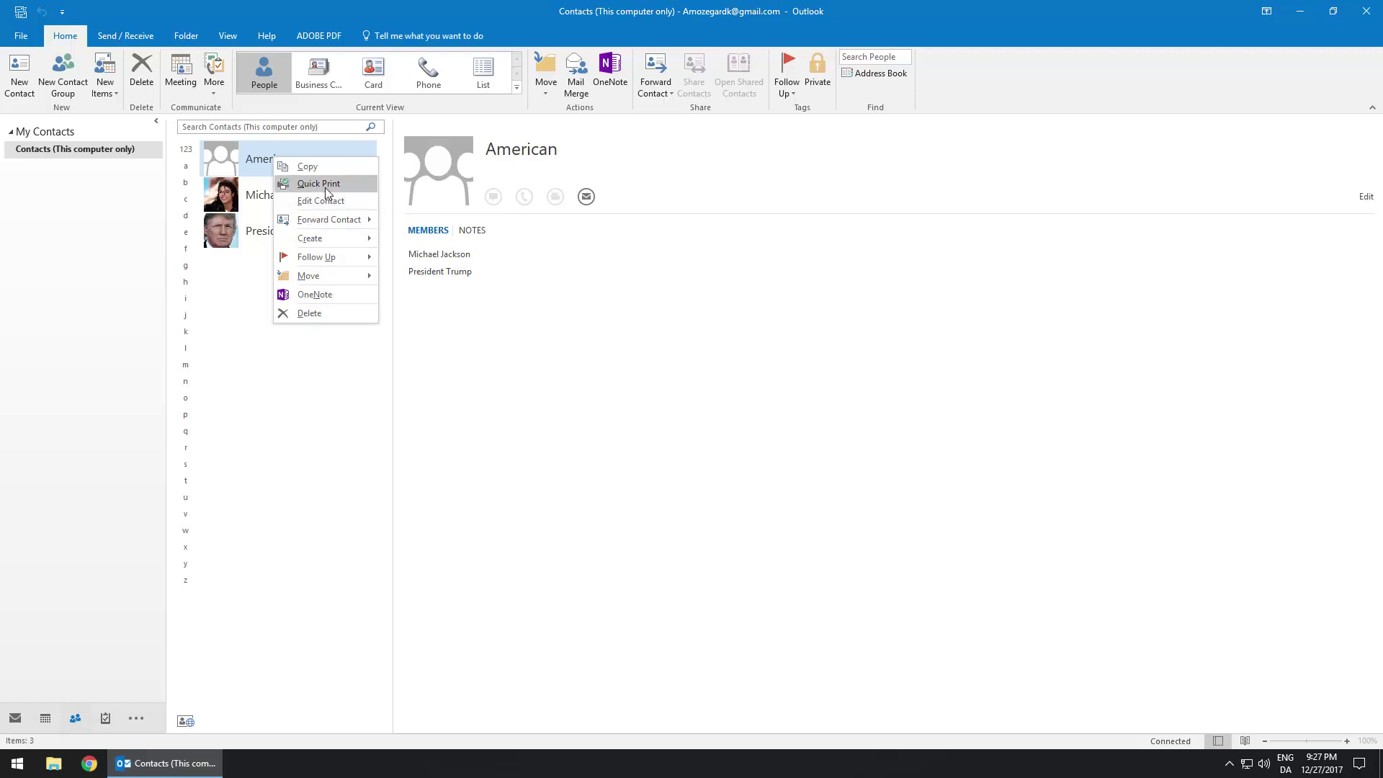
pyautogui.click(317, 353)
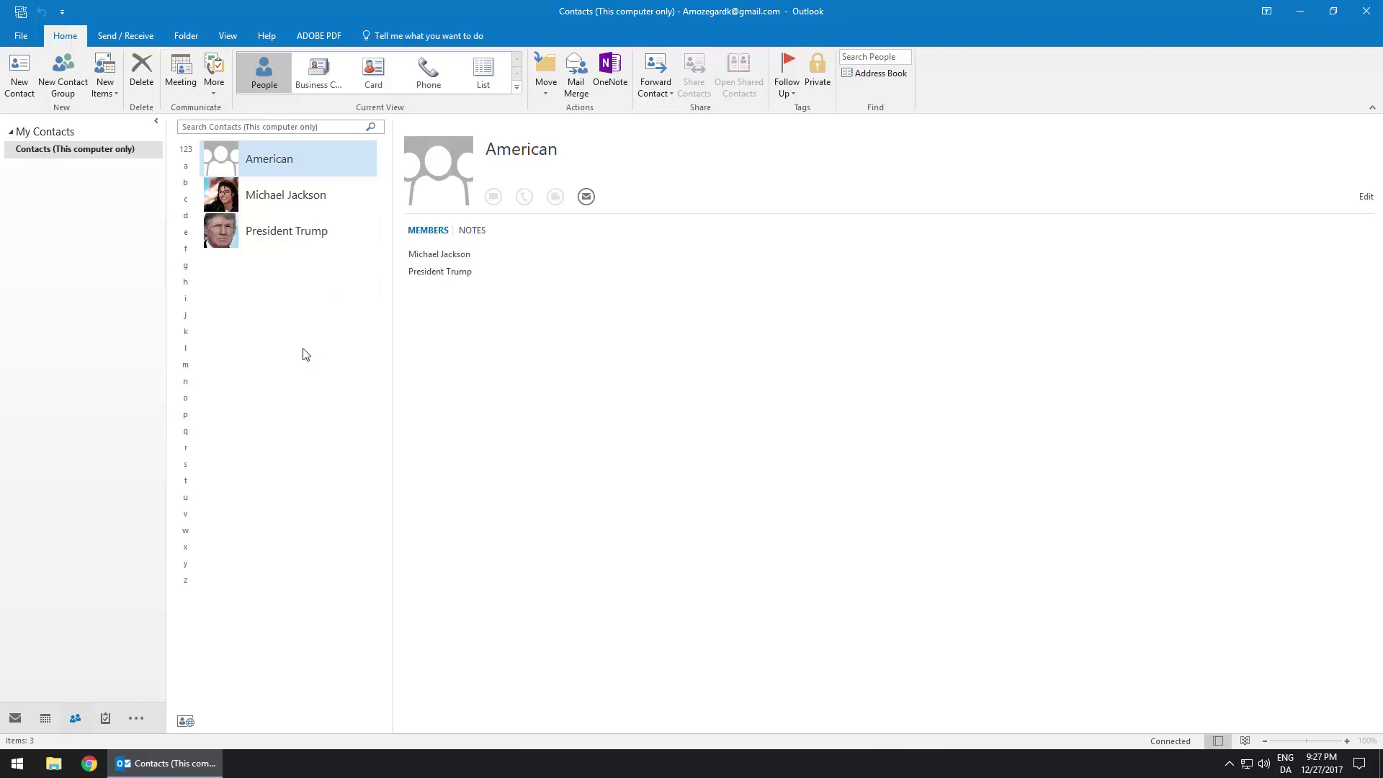
# Switch to the mail view and start a new e-mail with the American group as its recipient
pyautogui.click(14, 719)
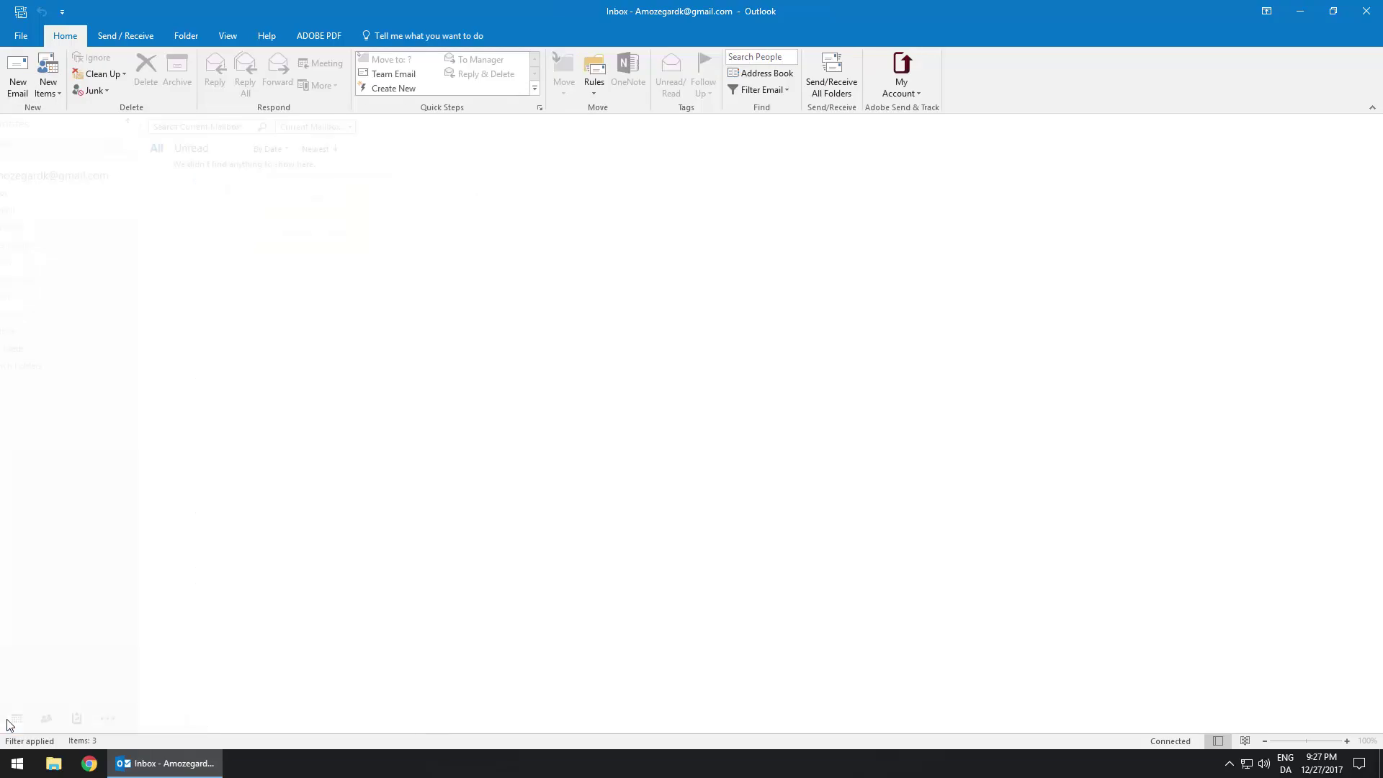
pyautogui.click(17, 80)
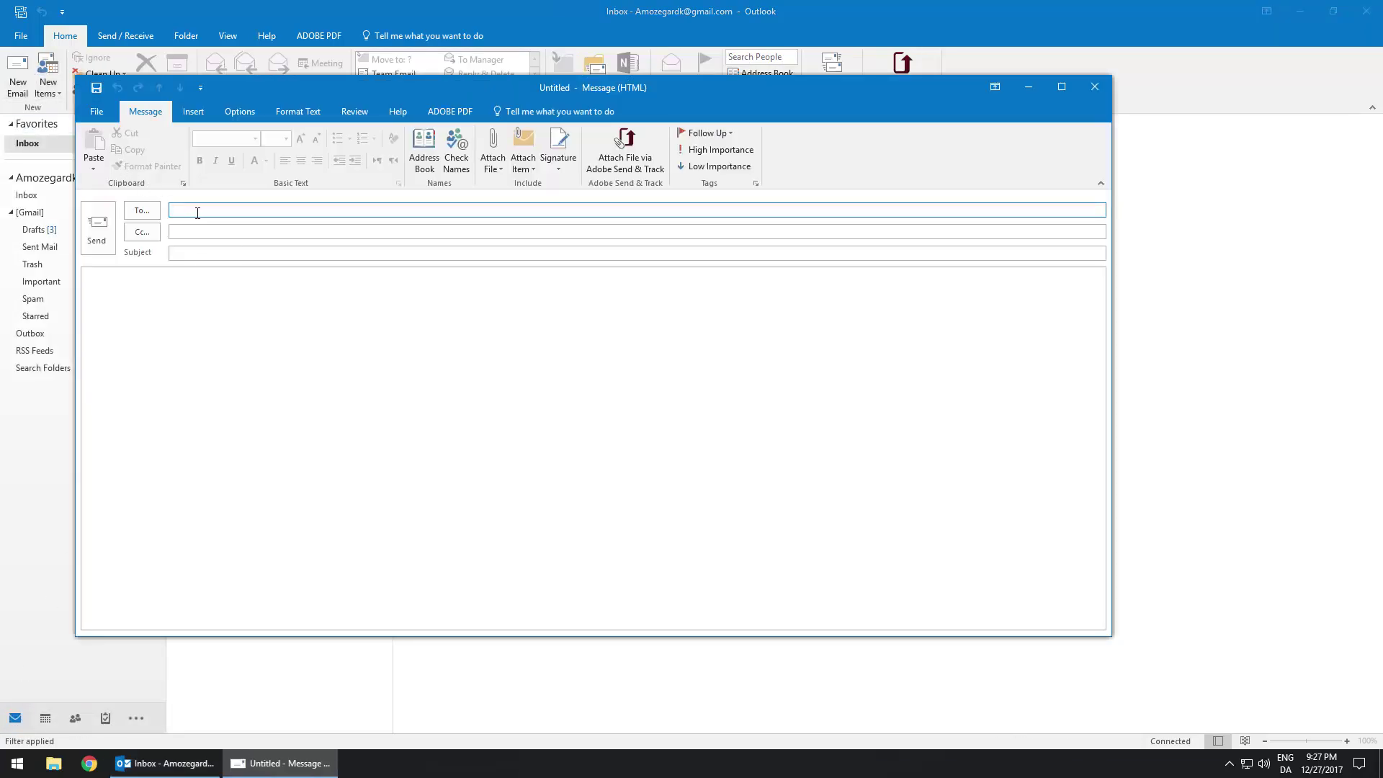
pyautogui.write('Am')
pyautogui.click(189, 227)
# Expand the American recipient entry into its individual members, and close the message without saving it
pyautogui.click(177, 210)
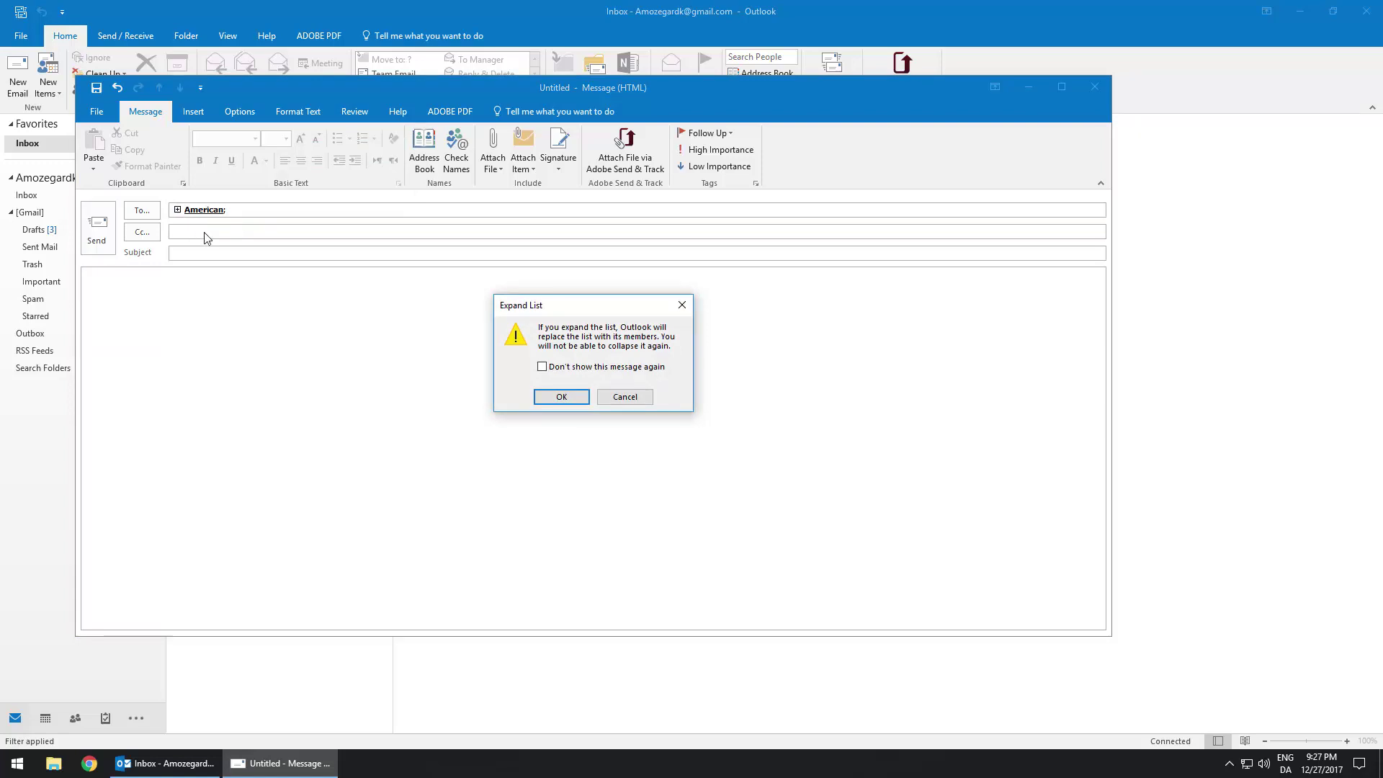
pyautogui.click(564, 397)
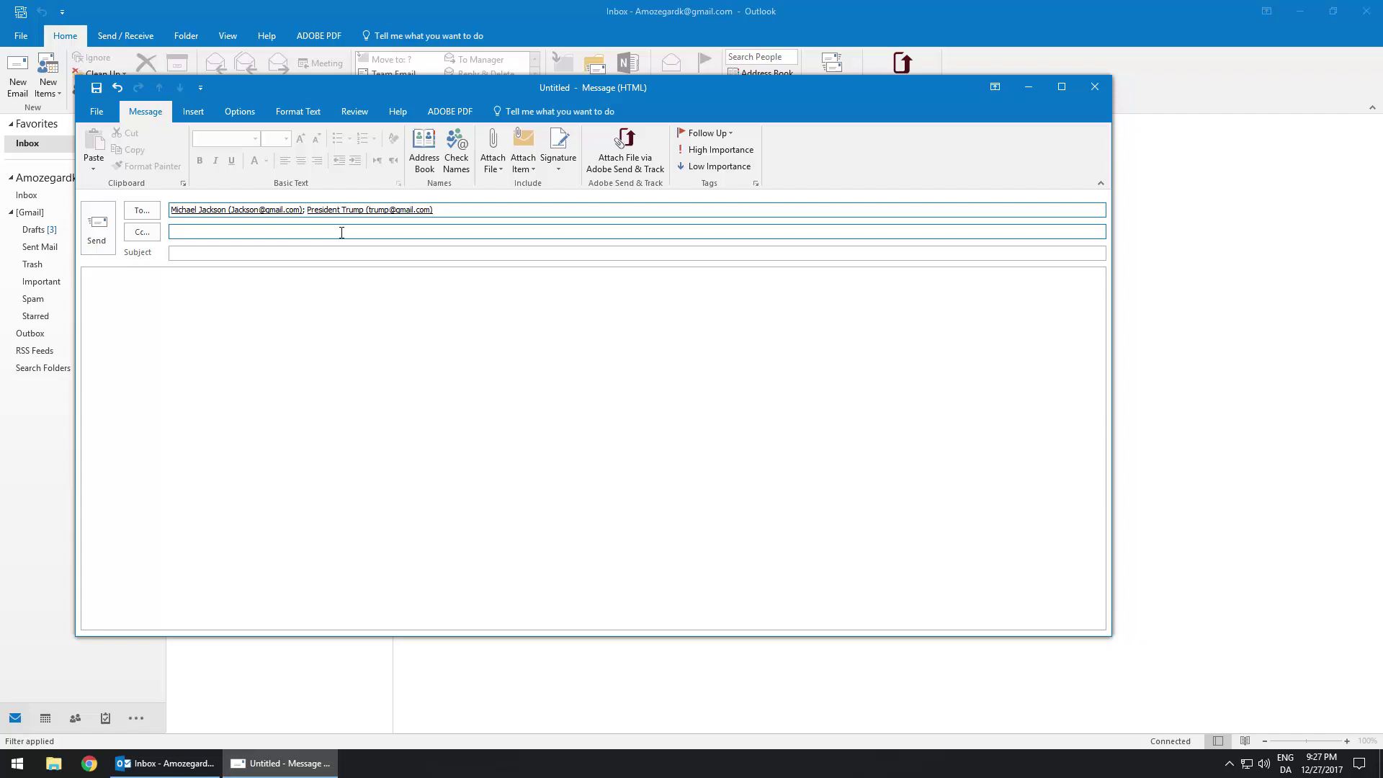
pyautogui.click(1095, 87)
pyautogui.click(692, 423)
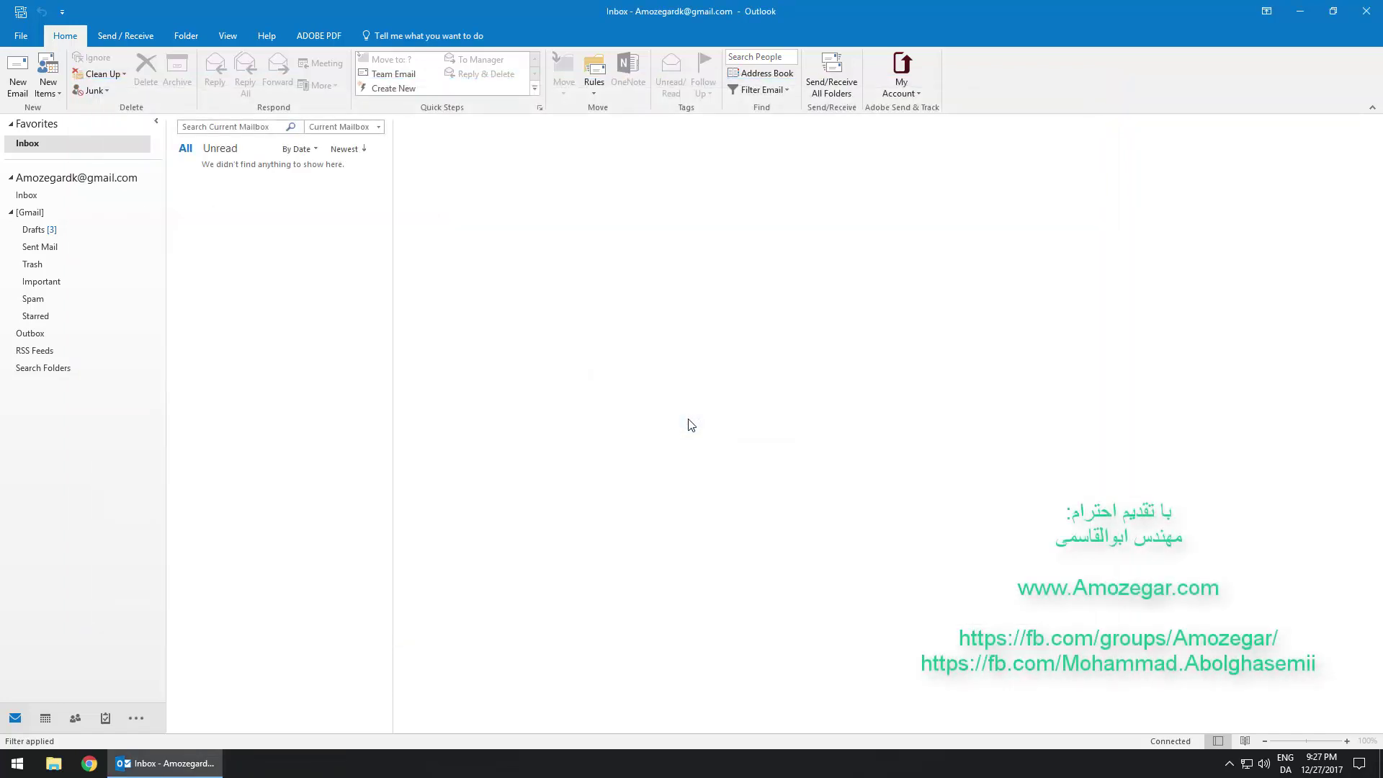